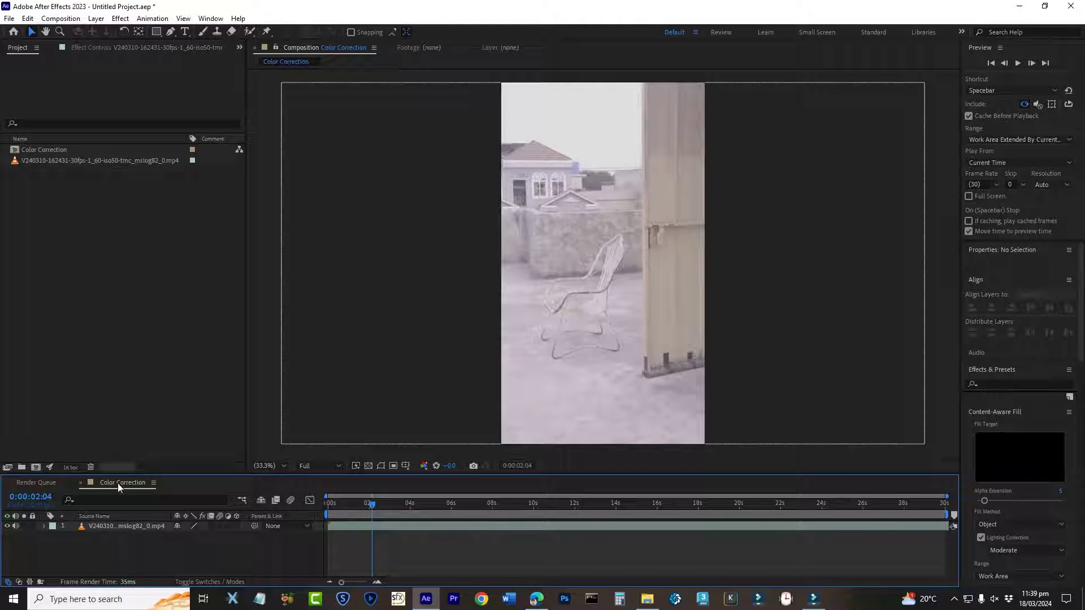
# Select the log footage layer in the Color Correction composition's timeline
pyautogui.click(128, 527)
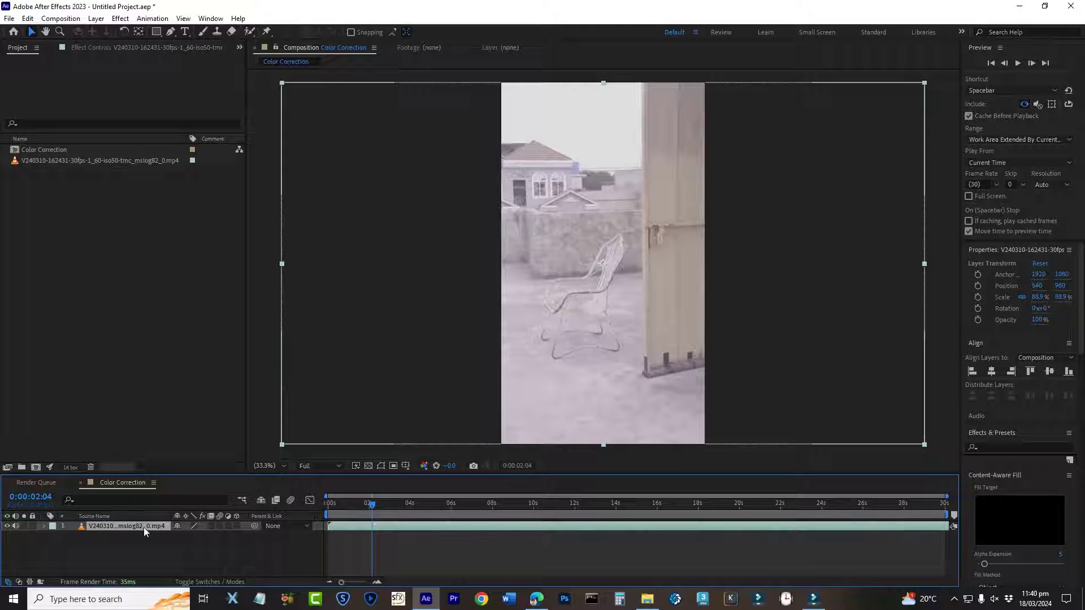
pyautogui.click(140, 546)
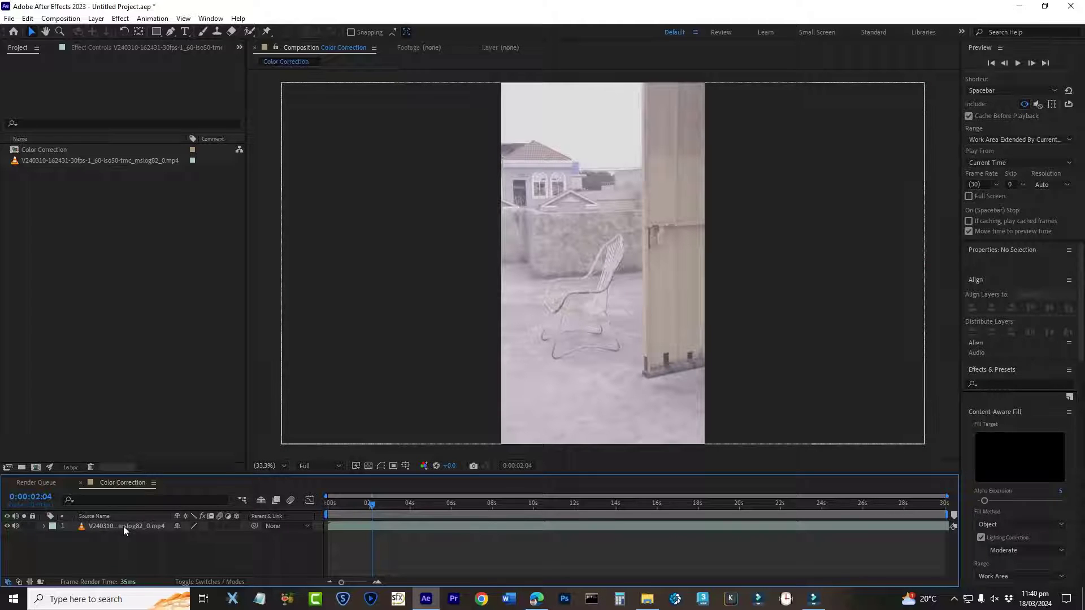
pyautogui.click(122, 526)
# Add Brightness & Contrast to the footage, trying Contrast 75 then settling on 50
pyautogui.click(95, 47)
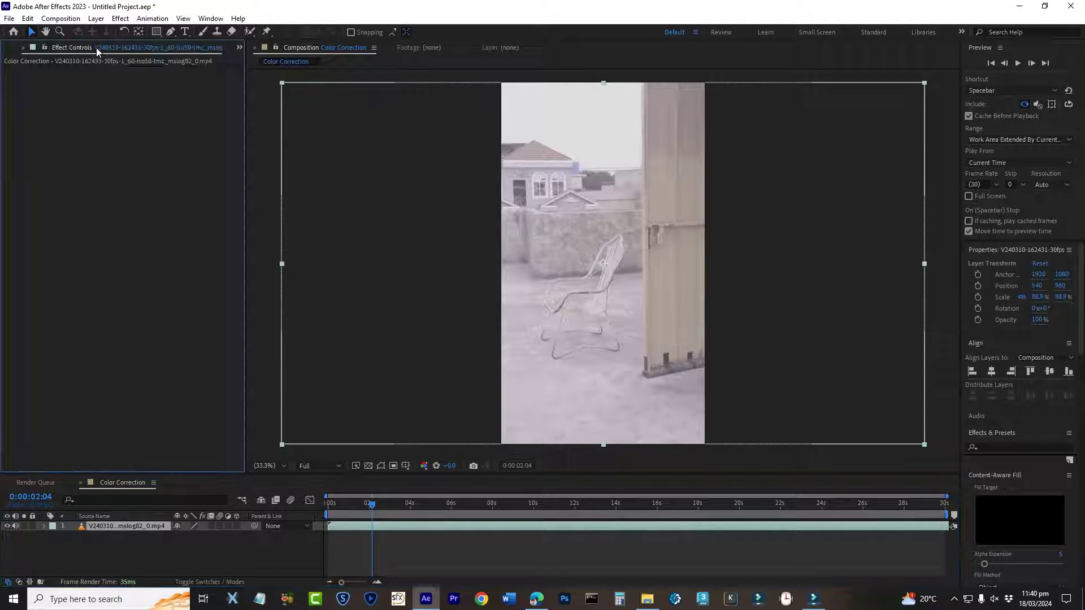
pyautogui.rightClick(74, 145)
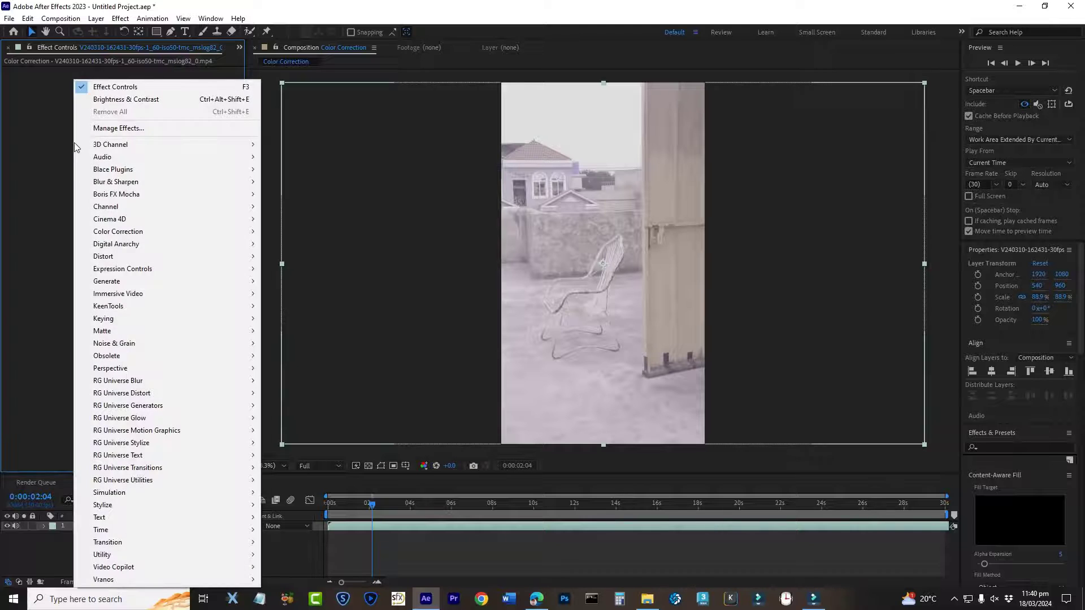
pyautogui.moveTo(119, 231)
pyautogui.click(322, 205)
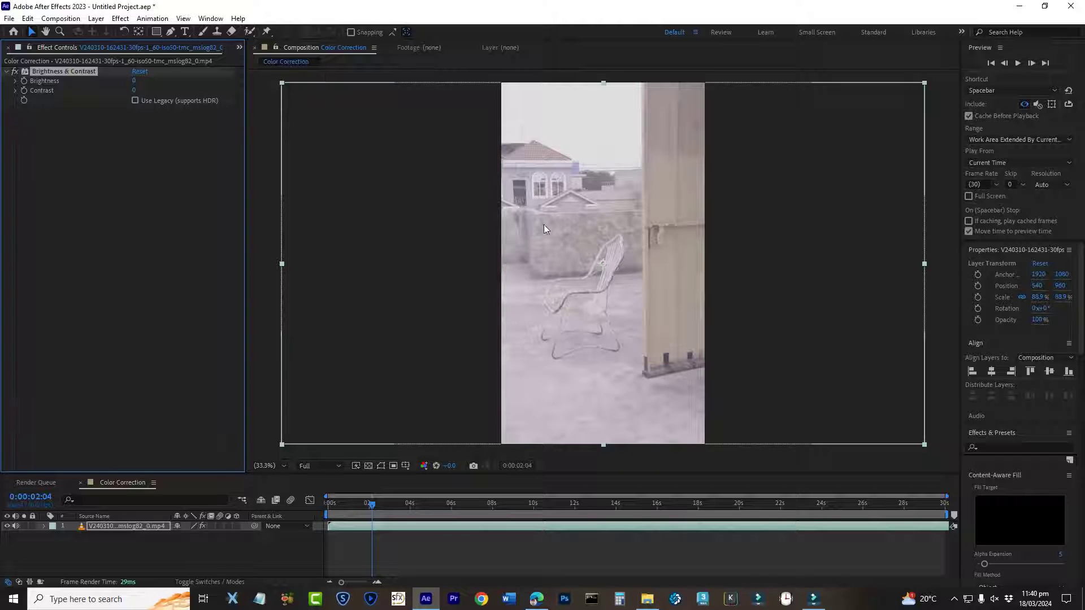
pyautogui.click(135, 90)
pyautogui.write('75')
pyautogui.press('Return')
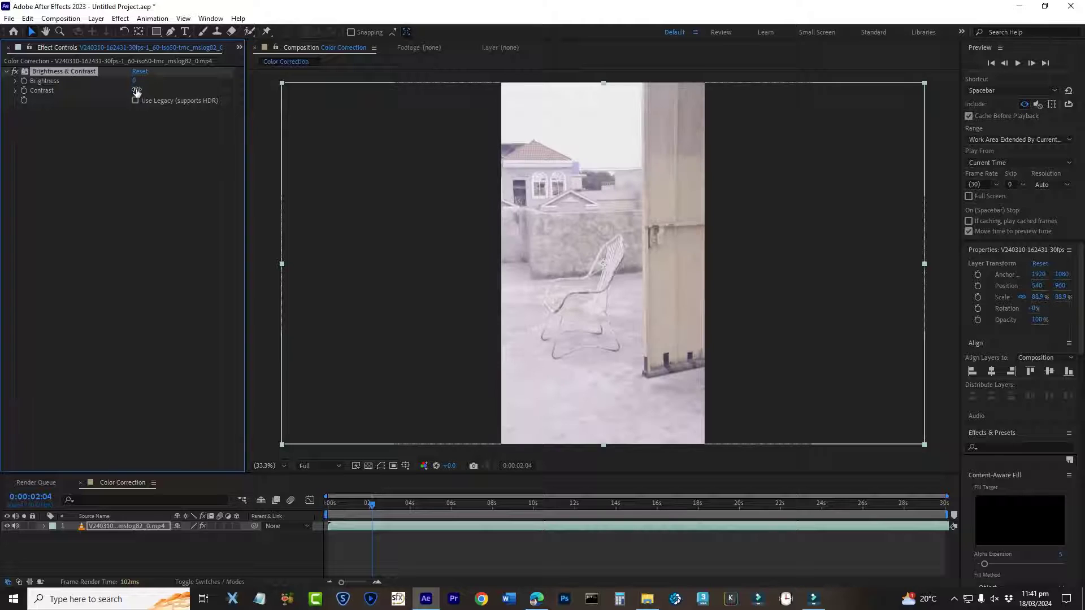
pyautogui.click(136, 89)
pyautogui.write('50')
pyautogui.press('Return')
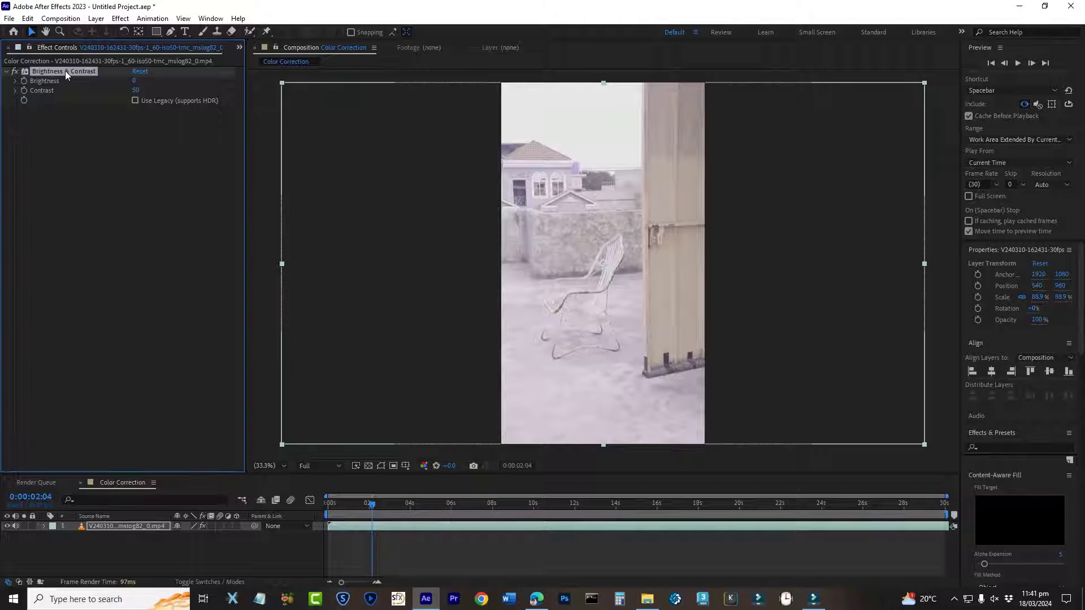
pyautogui.click(8, 74)
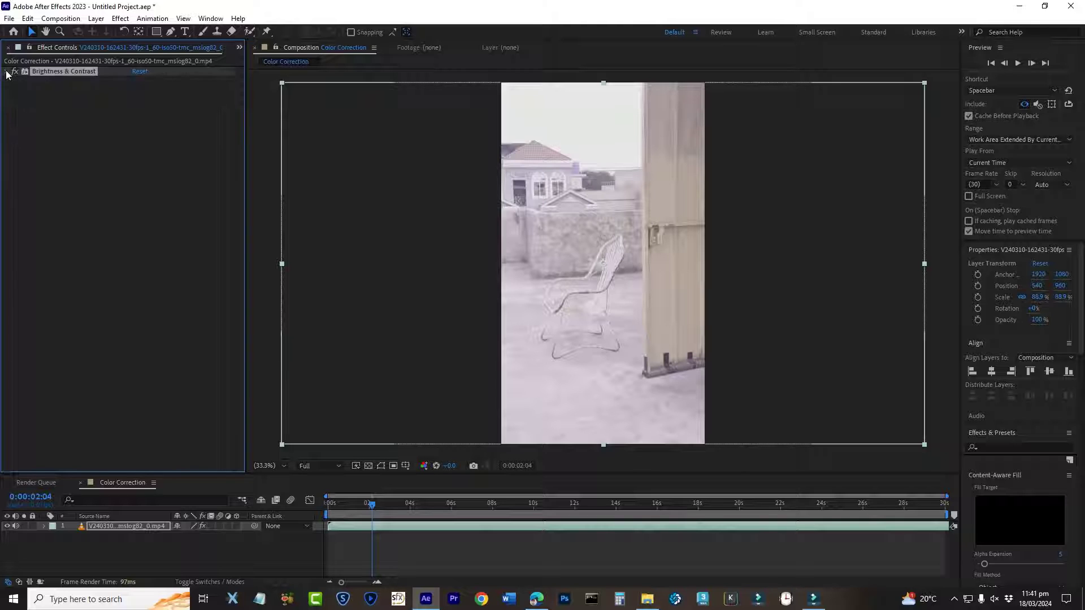
# Add Color Balance with Shadow, Midtone and Highlight Red Balance each at -5
pyautogui.rightClick(62, 117)
pyautogui.moveTo(106, 231)
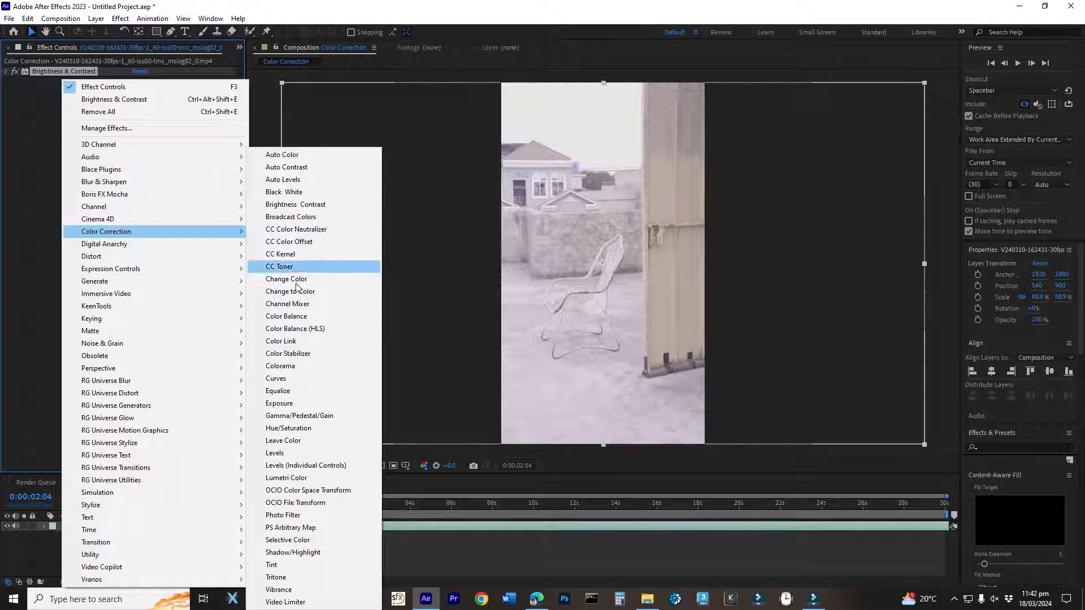
pyautogui.click(296, 317)
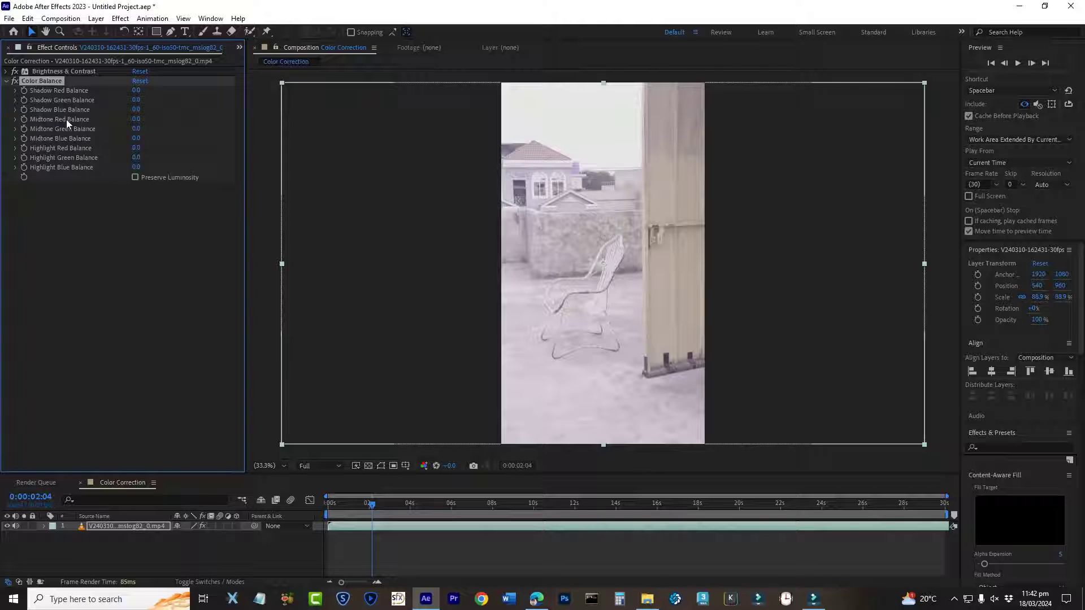
pyautogui.click(136, 119)
pyautogui.click(137, 120)
pyautogui.click(138, 90)
pyautogui.write('-5')
pyautogui.press('Return')
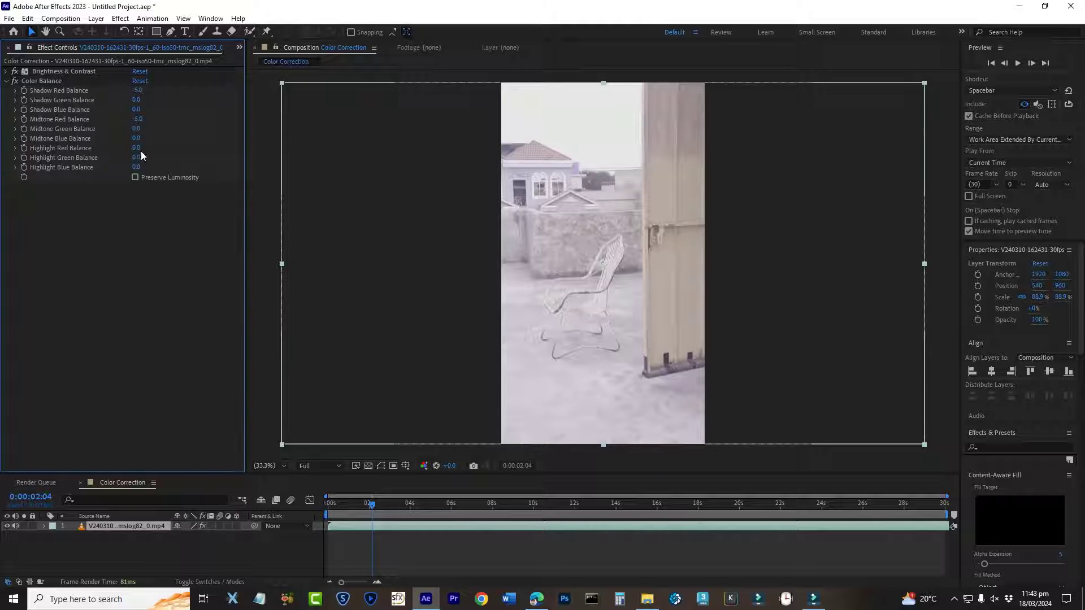
pyautogui.click(138, 149)
pyautogui.write('-5')
pyautogui.press('Return')
pyautogui.click(6, 82)
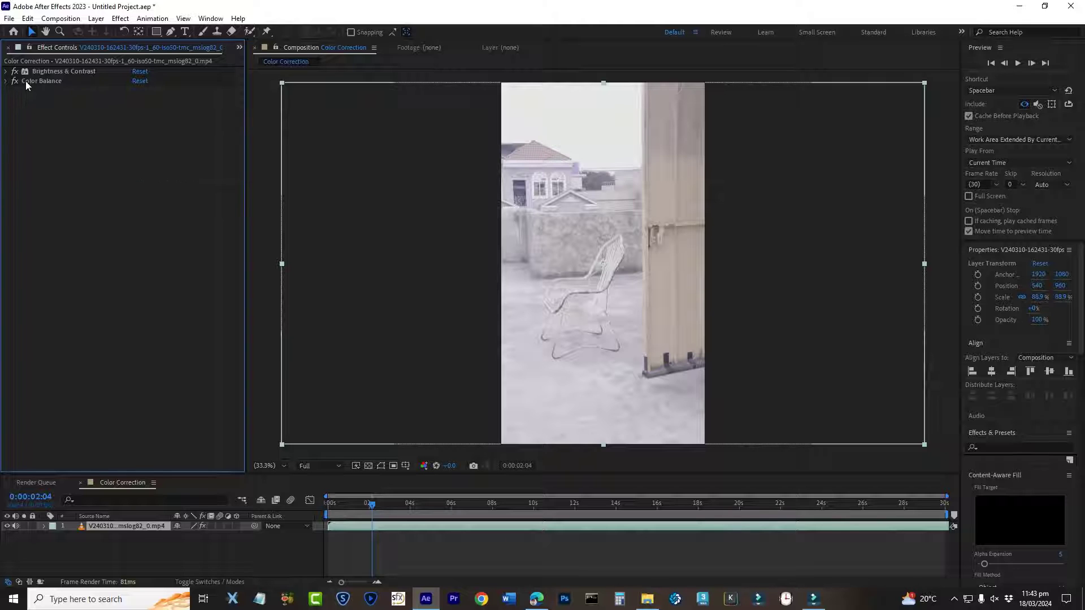
# Add Curves to the footage and test lifting the RGB curve's dark end
pyautogui.rightClick(69, 122)
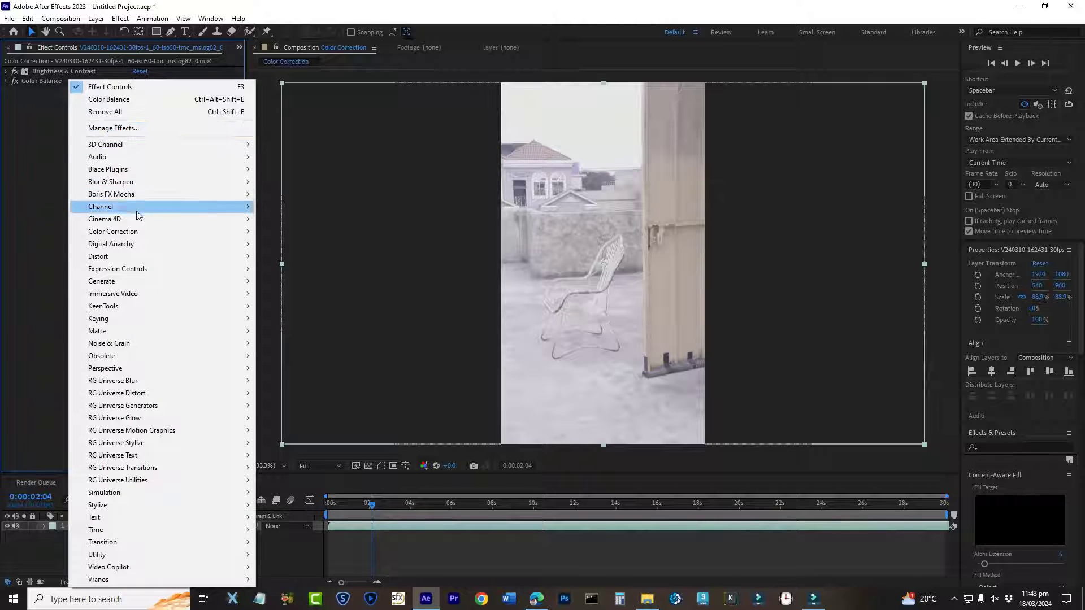
pyautogui.moveTo(113, 231)
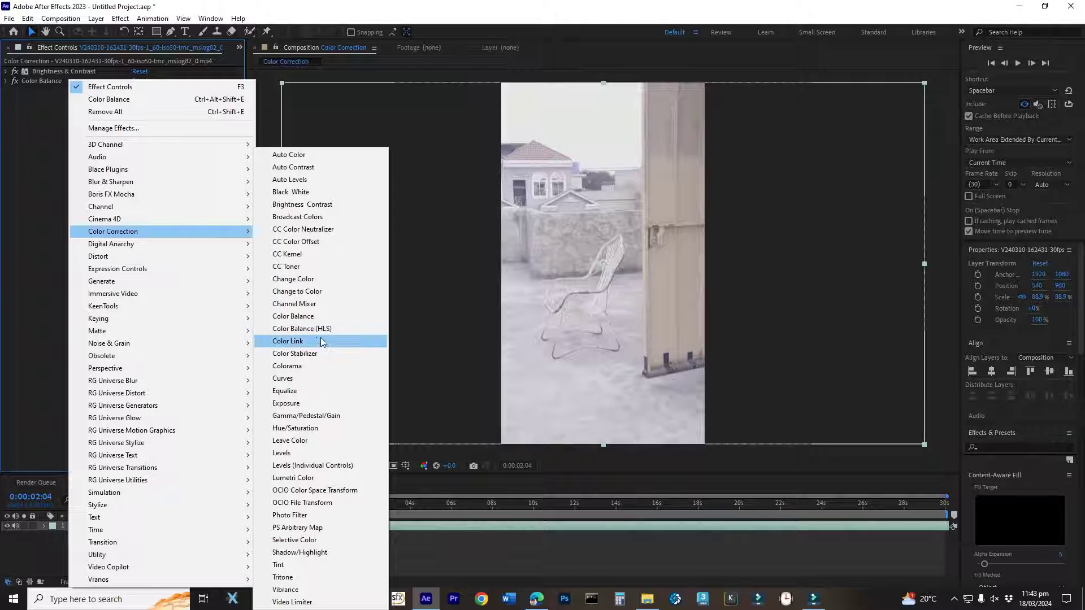
pyautogui.click(299, 379)
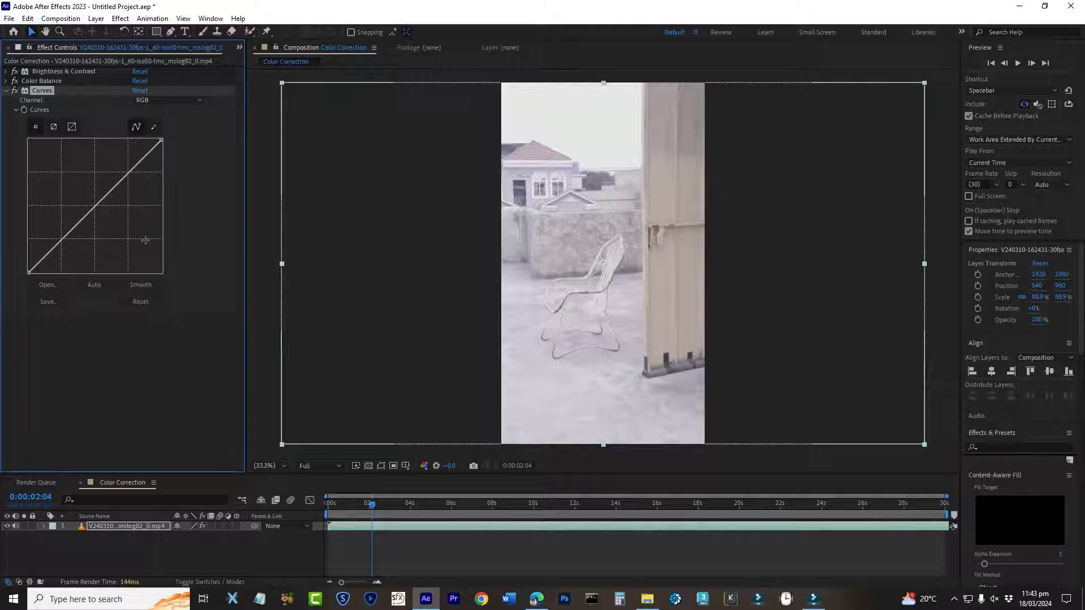
pyautogui.moveTo(28, 272)
pyautogui.mouseDown()
pyautogui.moveTo(28, 260)
pyautogui.moveTo(28, 271)
pyautogui.mouseUp()
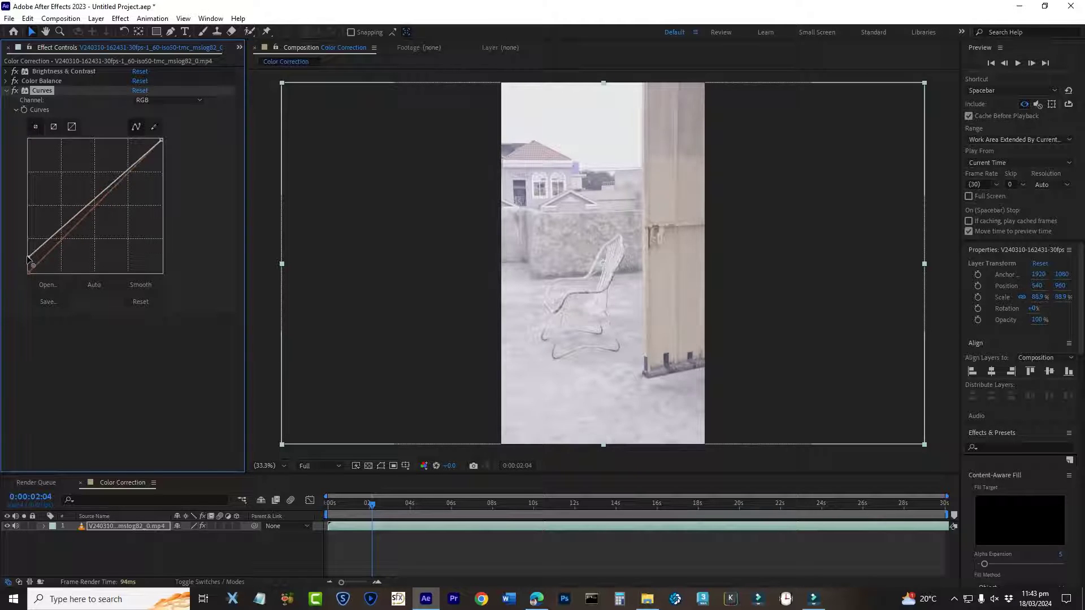
pyautogui.moveTo(28, 272); pyautogui.dragTo(54, 273)
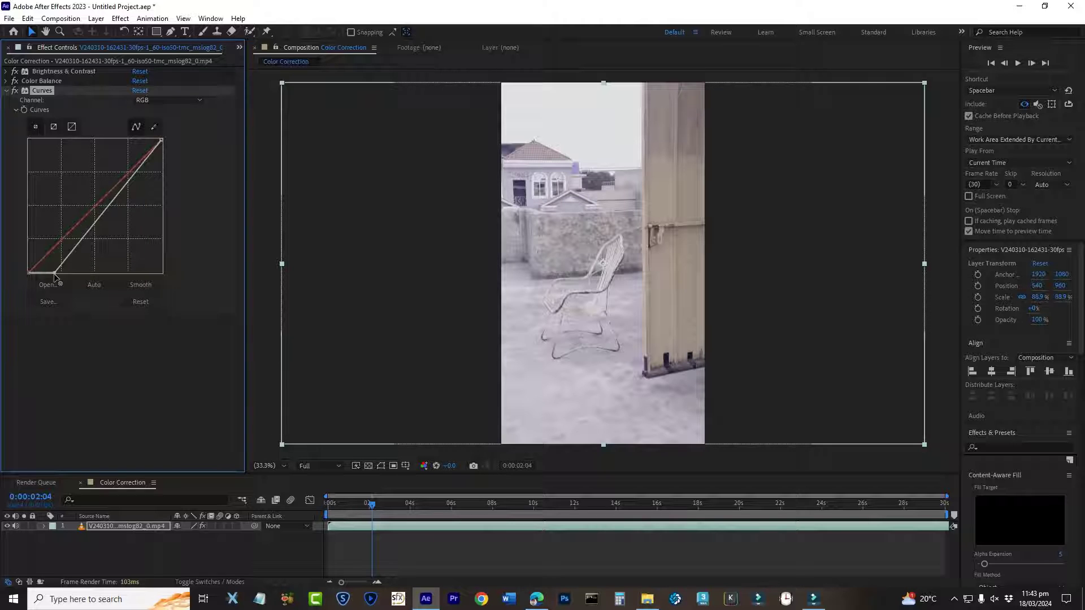
# Compare Curves off and on, then pull the black point inward for deeper shadows
pyautogui.click(14, 90)
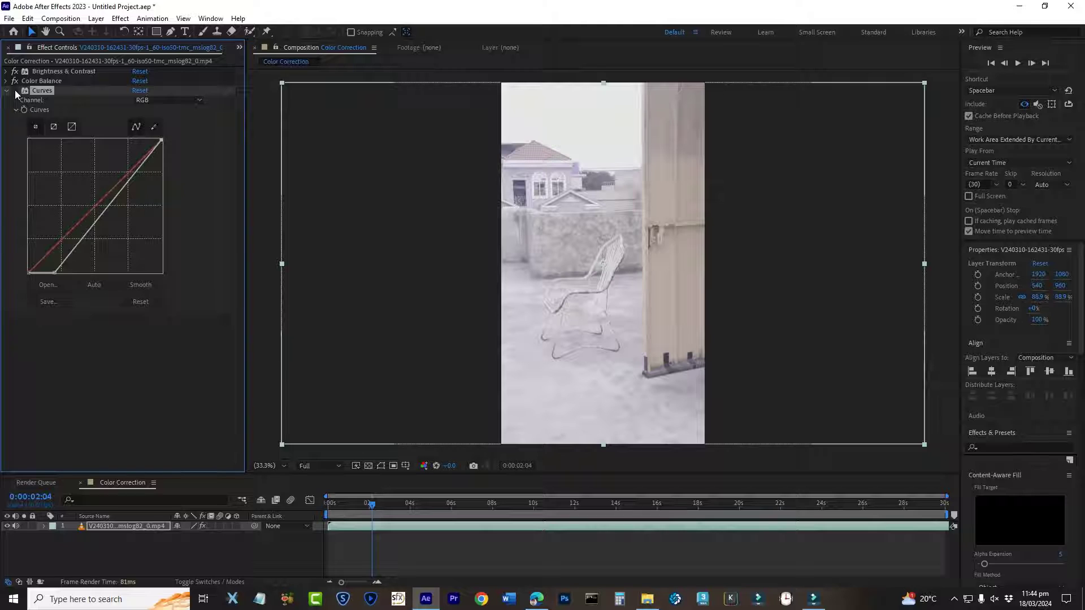
pyautogui.click(15, 90)
pyautogui.click(14, 90)
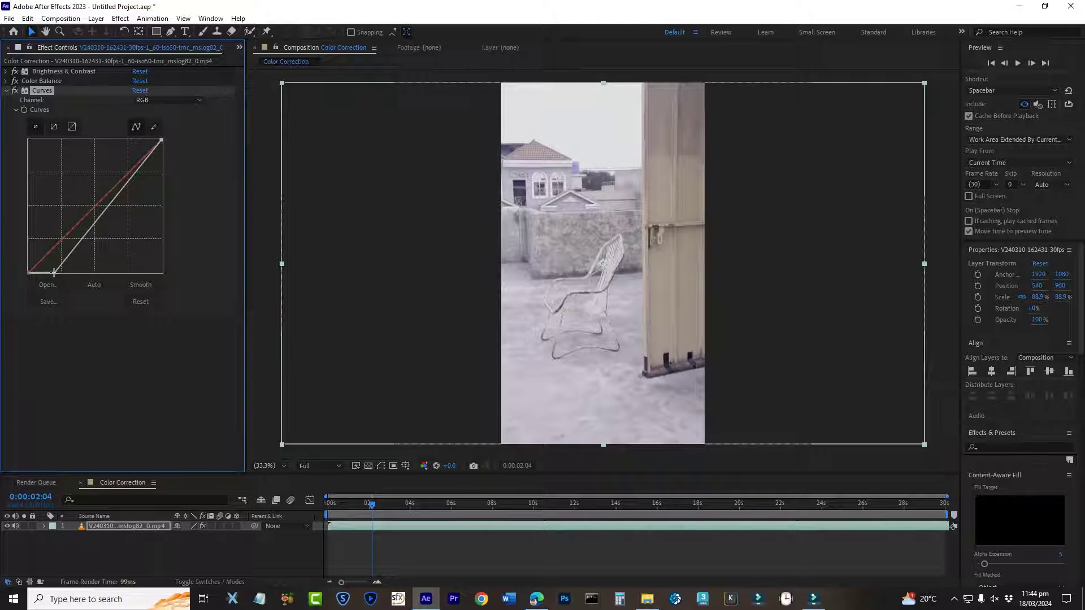
pyautogui.moveTo(56, 273); pyautogui.dragTo(61, 272)
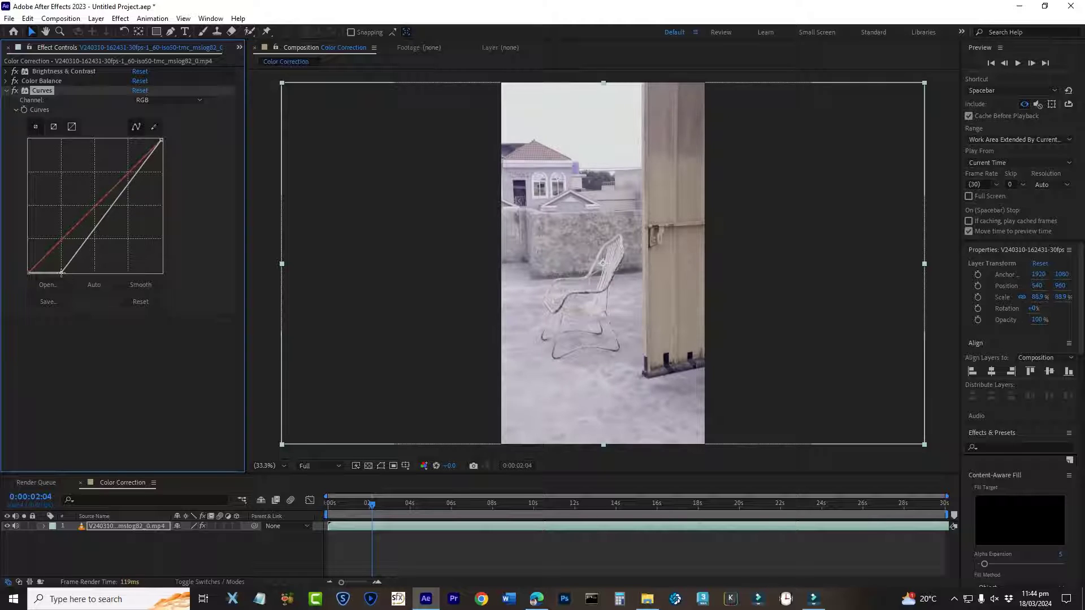
pyautogui.click(8, 93)
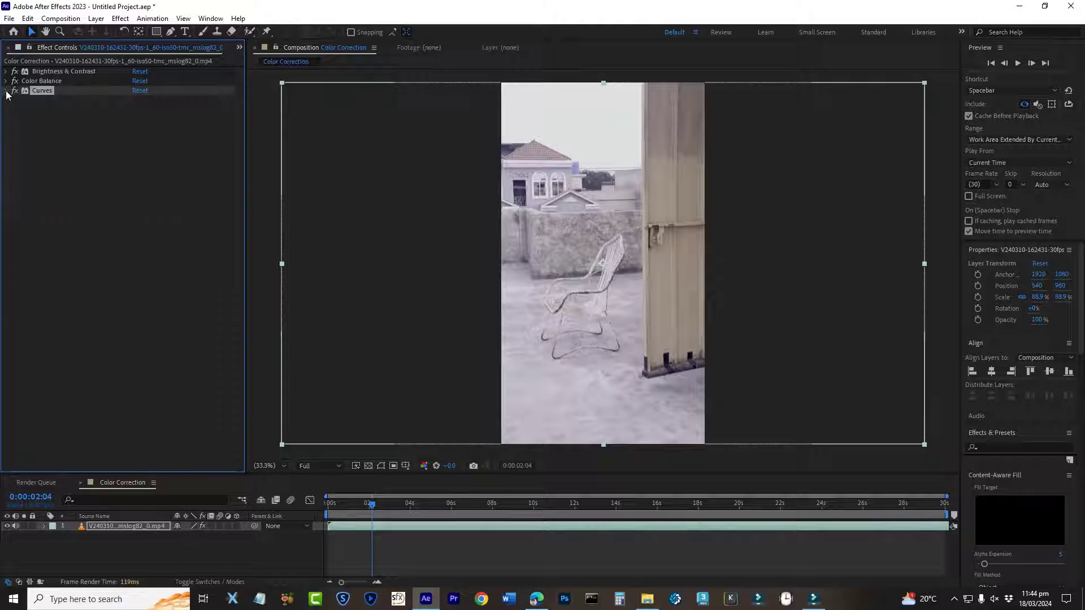
# Add Vibrance to the footage, setting Vibrance to 25 then 50 and adjusting Saturation
pyautogui.rightClick(55, 146)
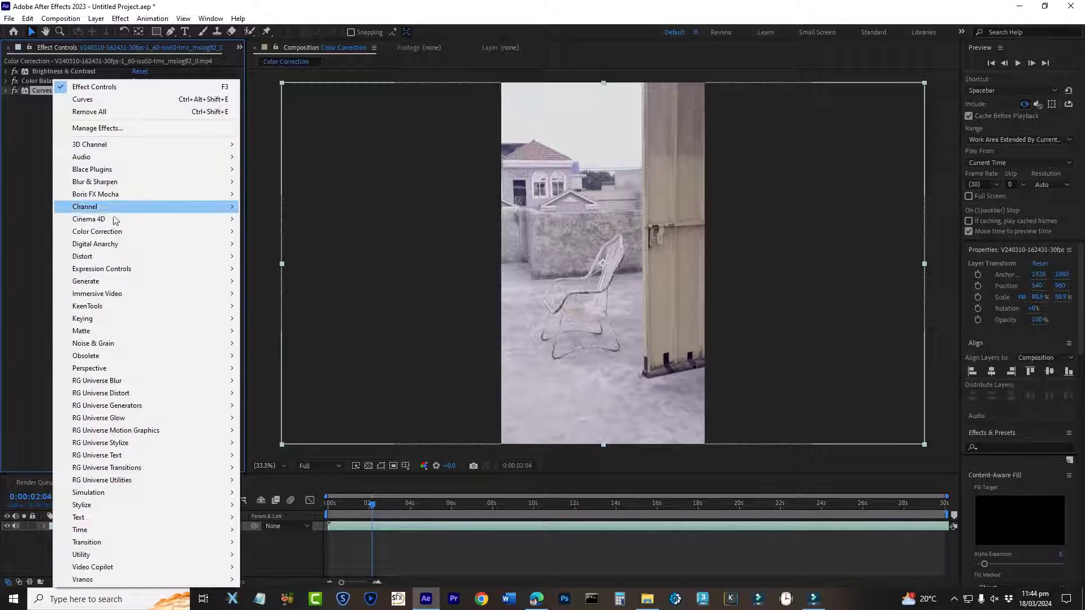
pyautogui.moveTo(96, 231)
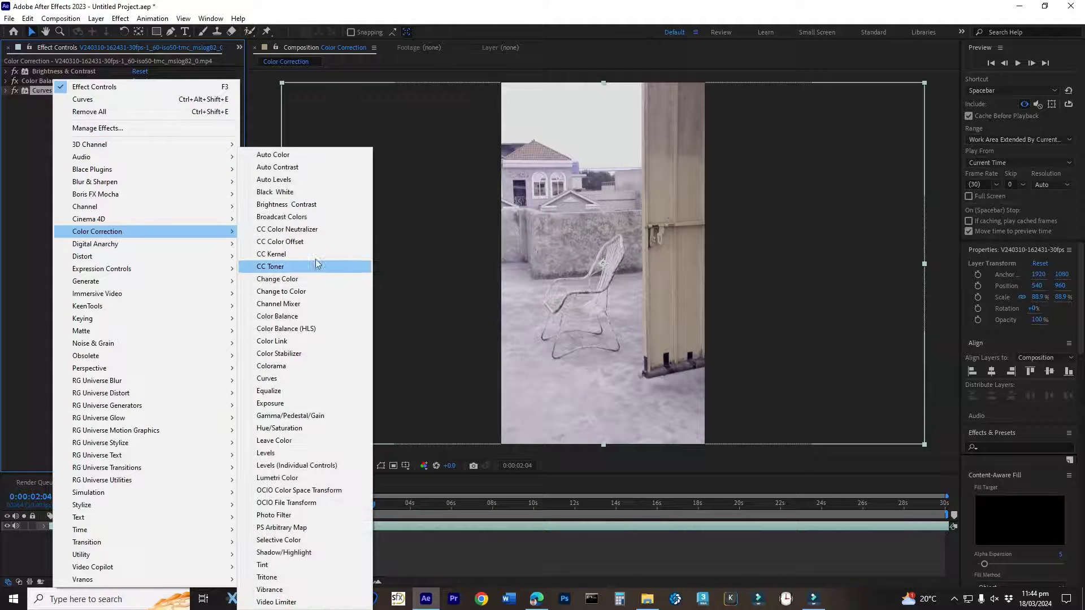
pyautogui.click(271, 588)
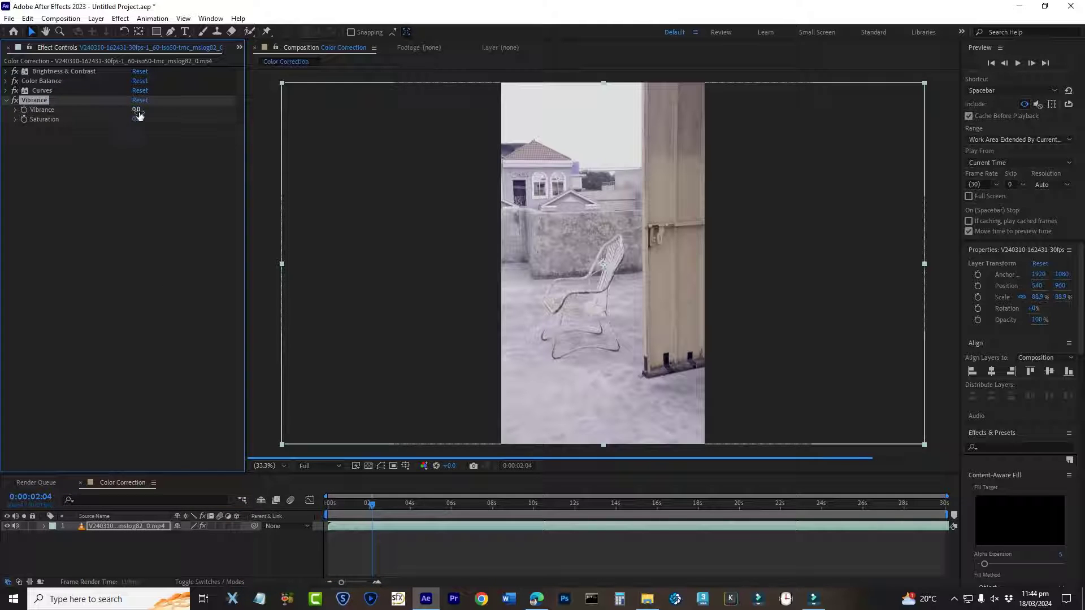
pyautogui.click(136, 110)
pyautogui.write('25')
pyautogui.press('Return')
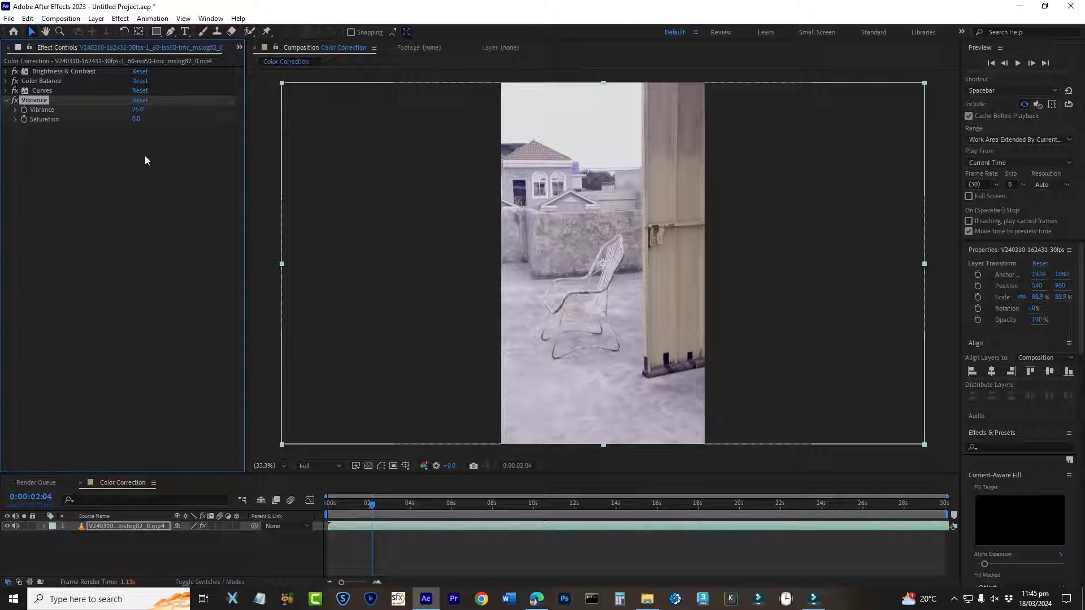
pyautogui.click(137, 120)
pyautogui.write('15')
pyautogui.press('Return')
pyautogui.click(138, 110)
pyautogui.write('50')
pyautogui.click(137, 120)
pyautogui.write('50')
# In Color Balance, set Shadow, Midtone and Highlight Red Balance to -10 each
pyautogui.click(8, 102)
pyautogui.click(13, 81)
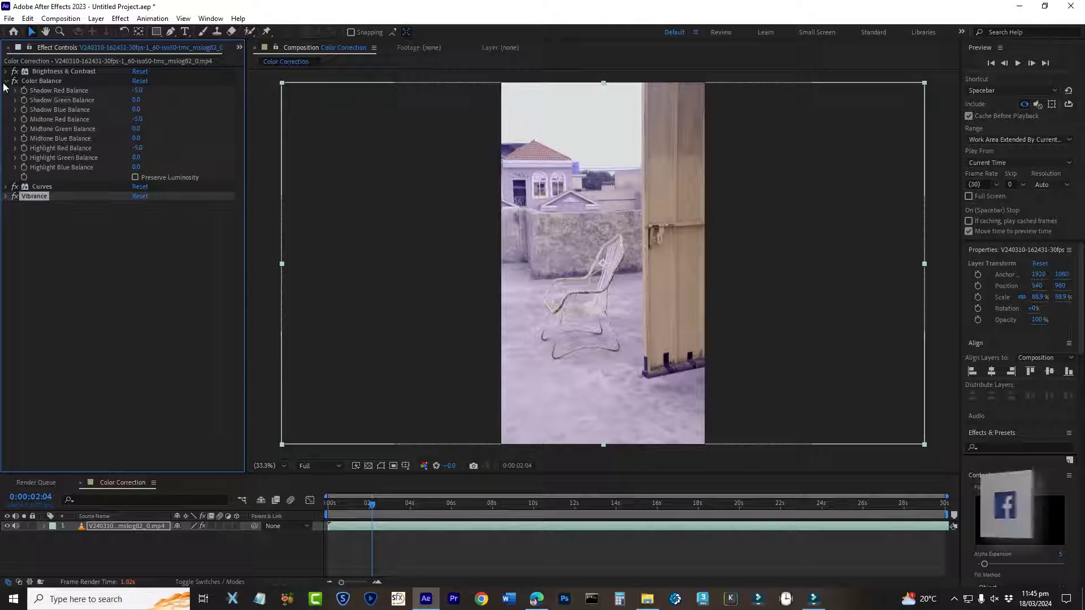
pyautogui.click(137, 120)
pyautogui.write('-10')
pyautogui.click(137, 271)
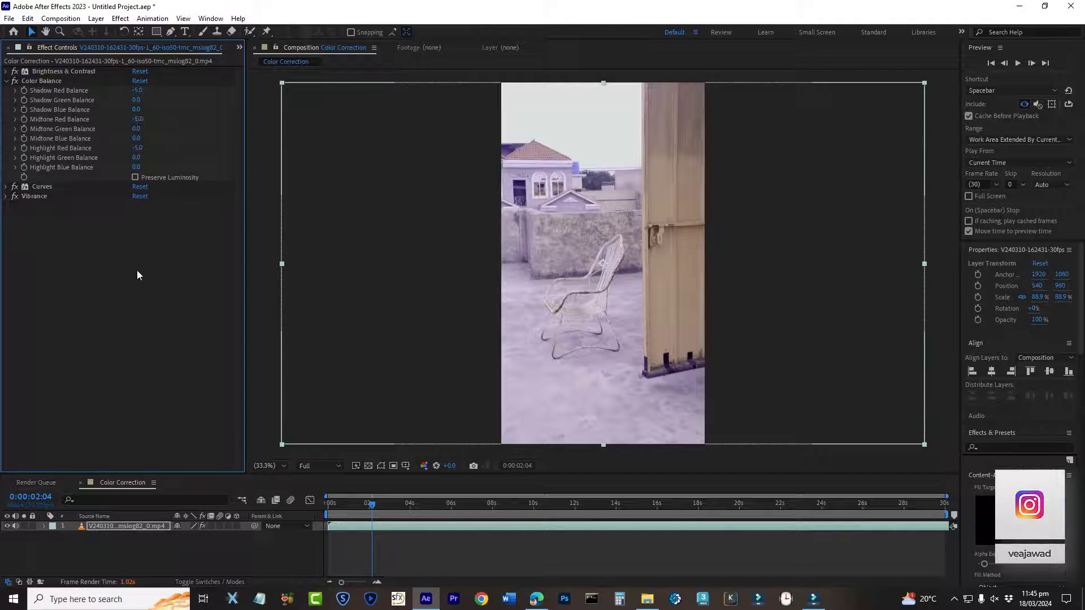
pyautogui.click(139, 120)
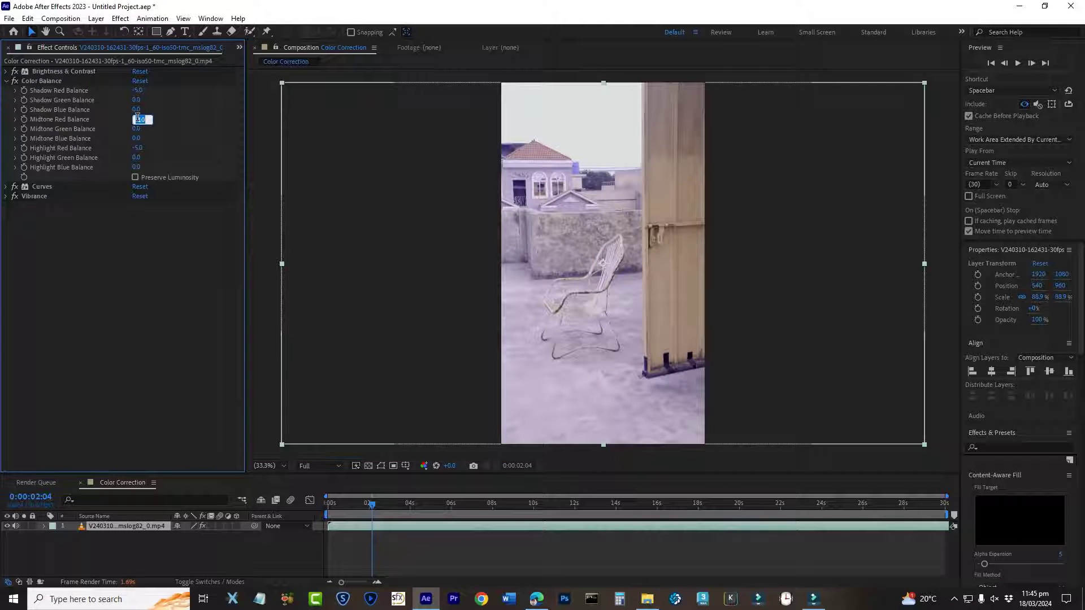
pyautogui.click(138, 90)
pyautogui.click(138, 148)
pyautogui.click(150, 262)
pyautogui.click(6, 81)
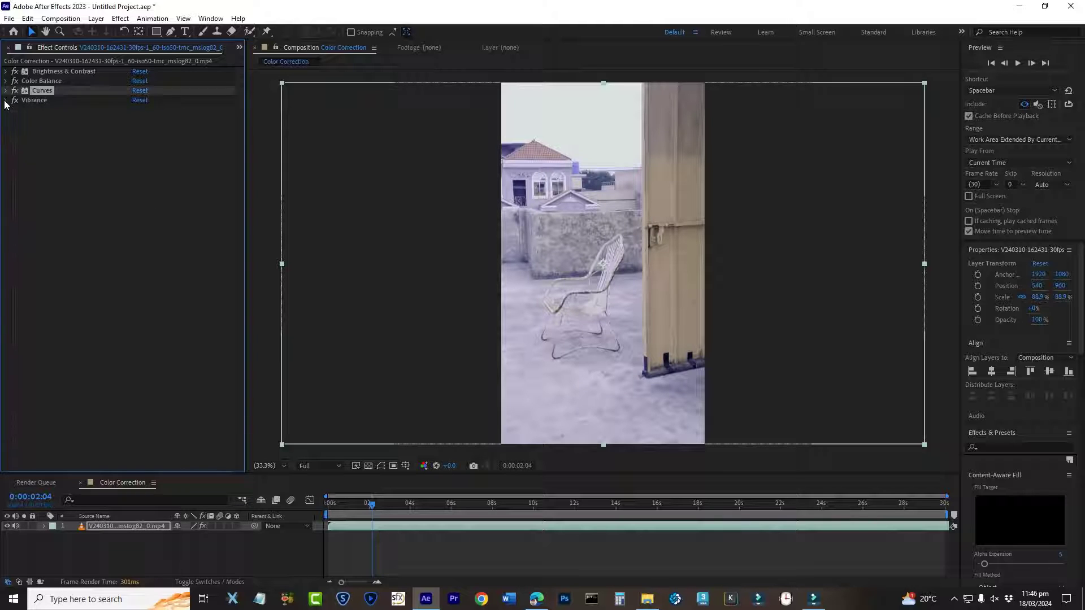
# Nudge Brightness & Contrast, then raise Vibrance saturation and vibrance to 75
pyautogui.click(7, 101)
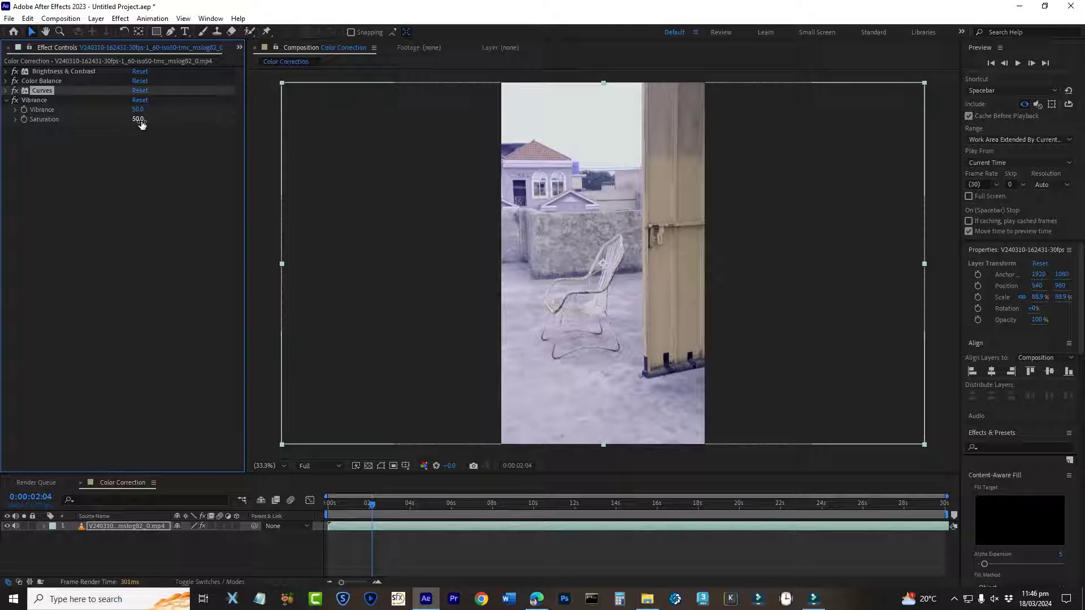
pyautogui.click(7, 71)
pyautogui.moveTo(136, 91); pyautogui.dragTo(141, 93)
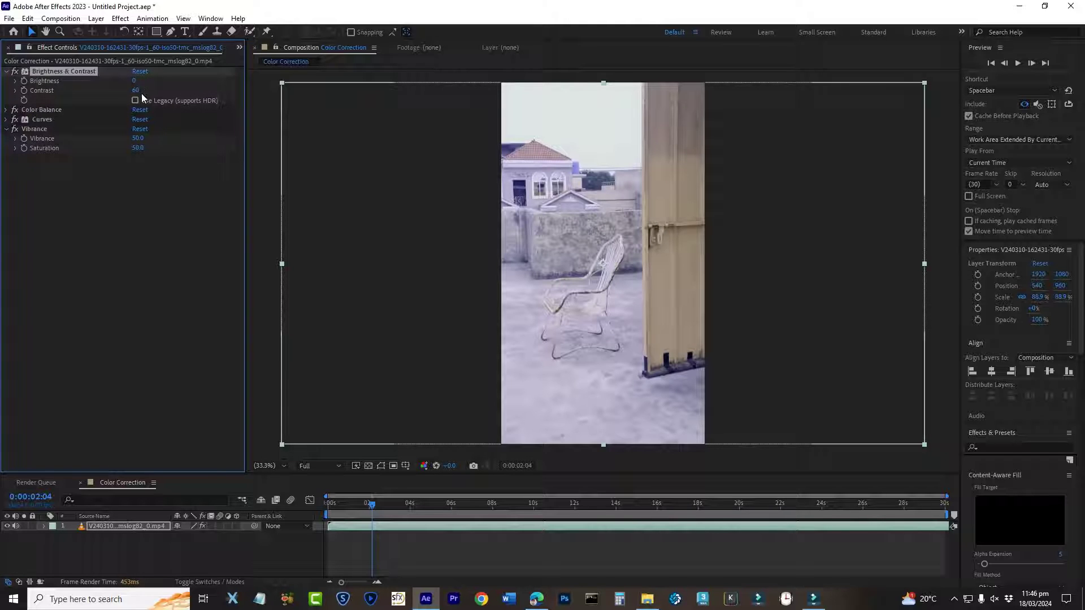
pyautogui.click(14, 71)
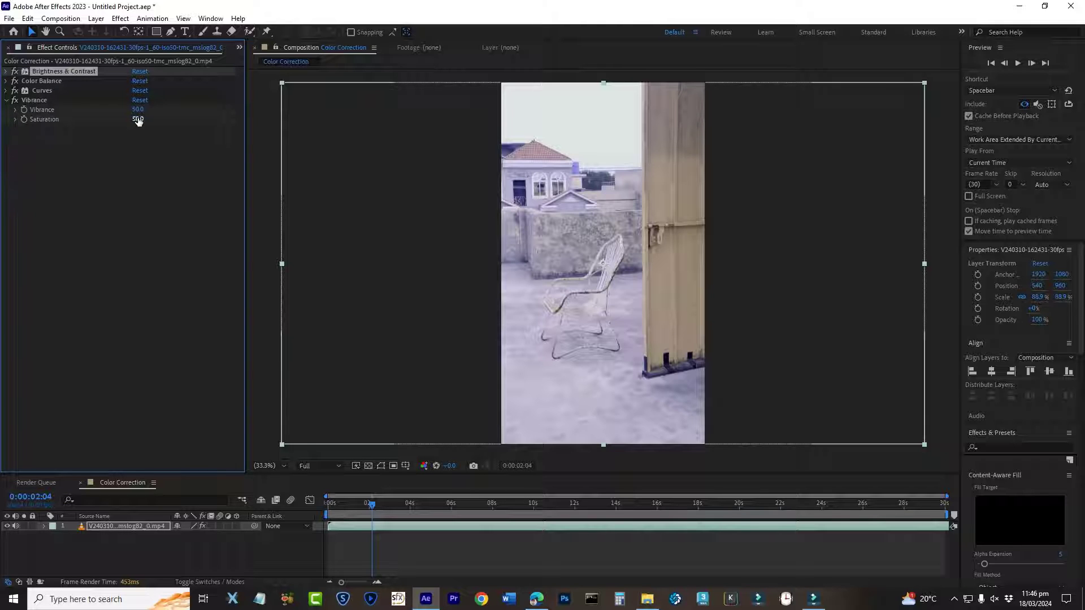
pyautogui.moveTo(145, 118); pyautogui.dragTo(151, 118)
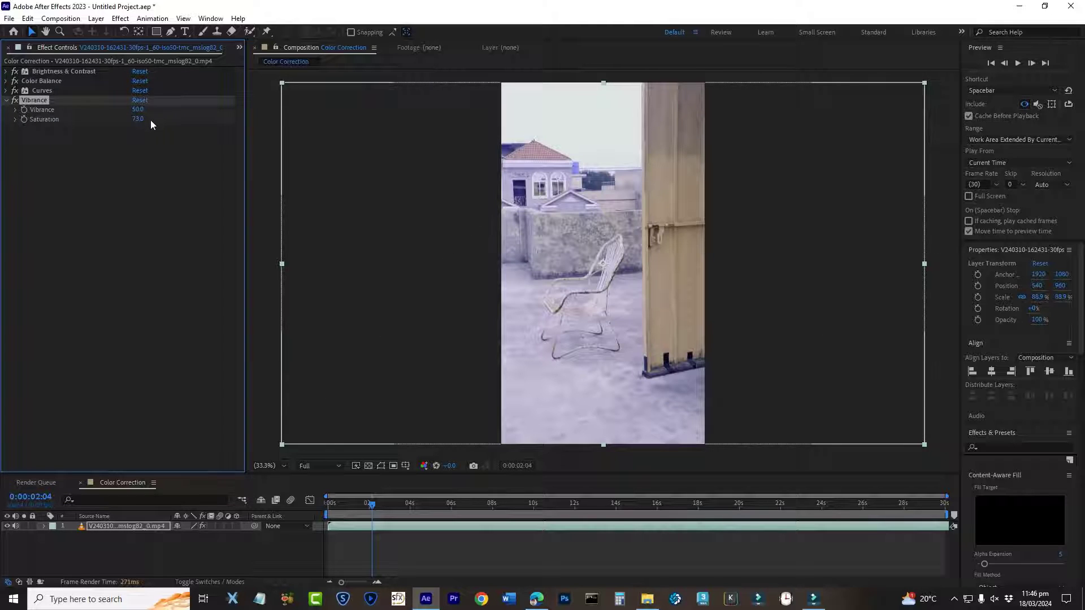
pyautogui.click(138, 118)
pyautogui.click(138, 110)
pyautogui.write('75')
pyautogui.press('Return')
pyautogui.click(9, 100)
# In Color Balance, set Midtone Blue Balance and Highlight Red Balance to -10
pyautogui.click(8, 81)
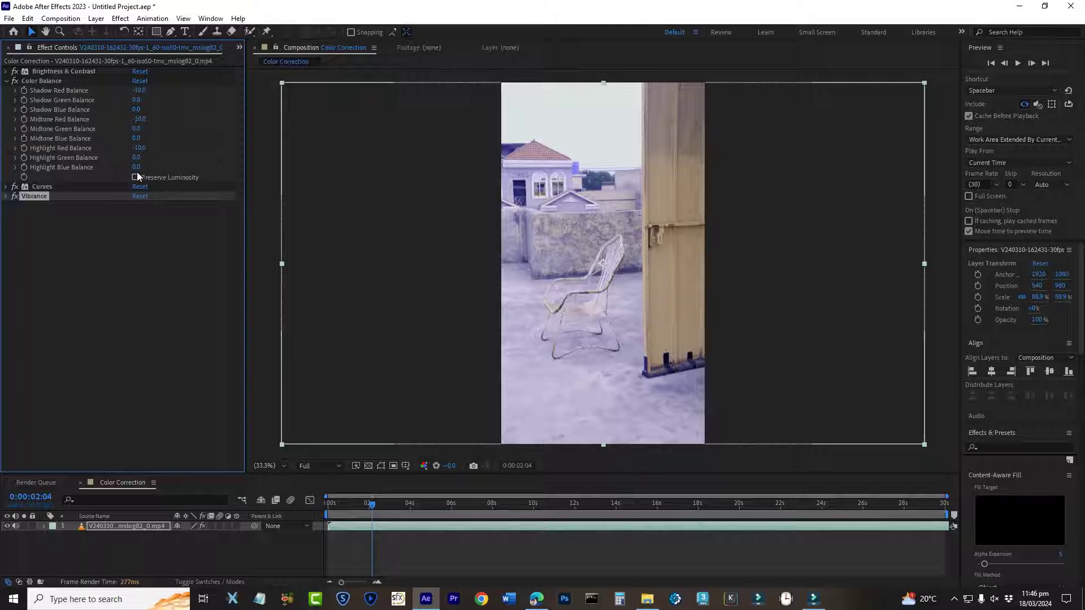
pyautogui.click(136, 139)
pyautogui.write('-10')
pyautogui.press('Return')
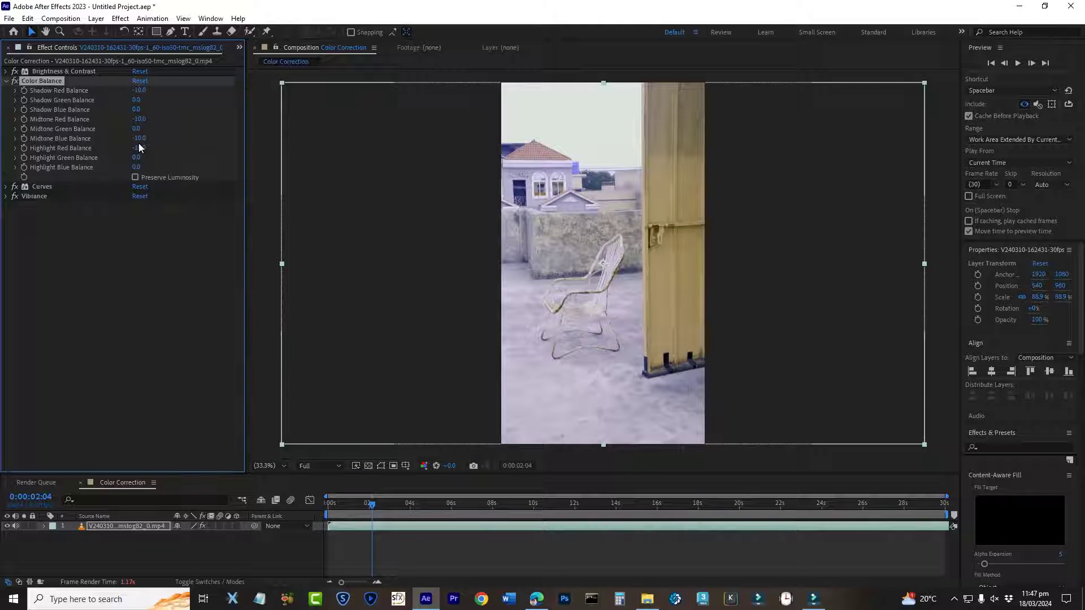
pyautogui.press('Return')
pyautogui.click(83, 228)
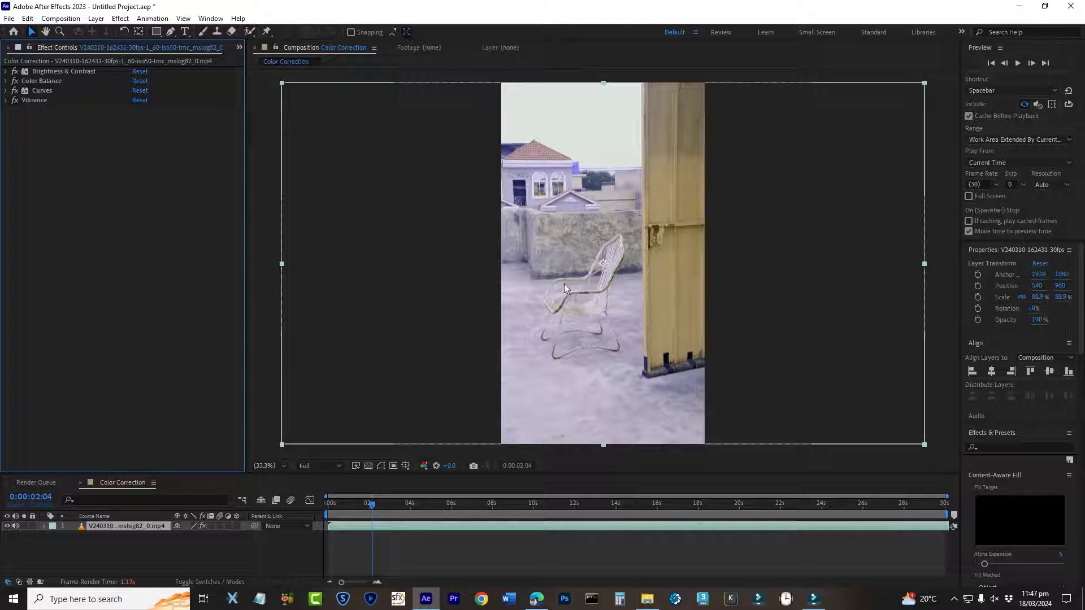
# Add Levels and lower the input white point on the Red and Green channels
pyautogui.rightClick(50, 127)
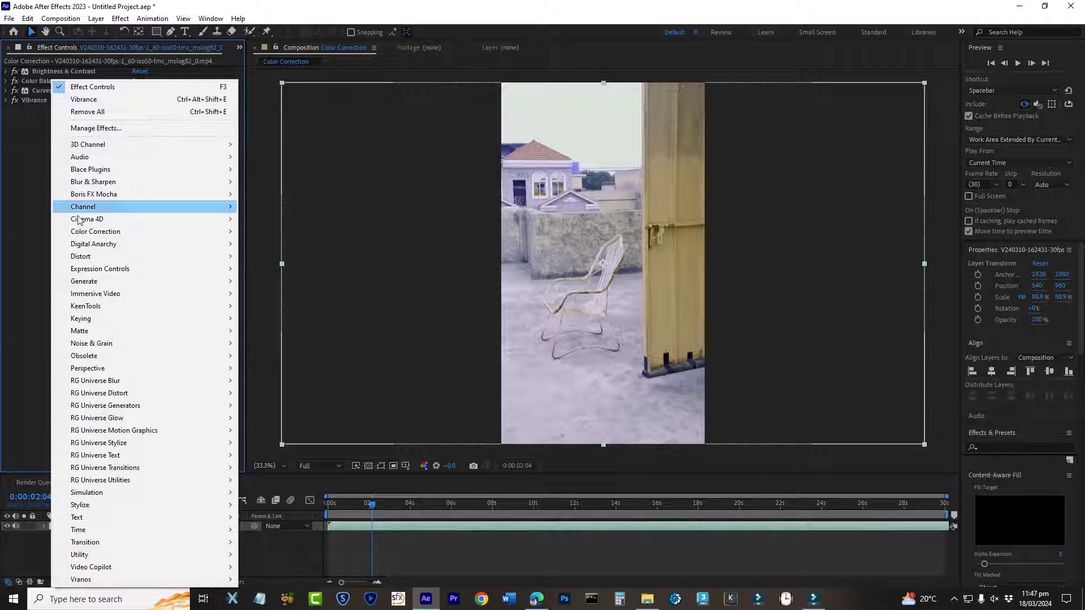
pyautogui.moveTo(95, 231)
pyautogui.click(276, 452)
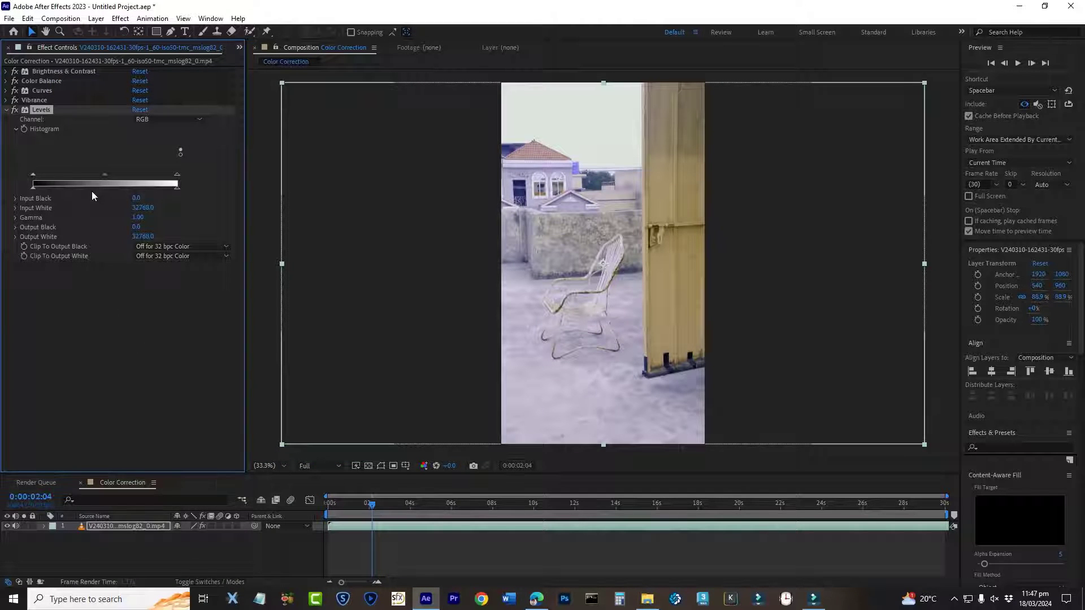
pyautogui.click(150, 117)
pyautogui.click(160, 142)
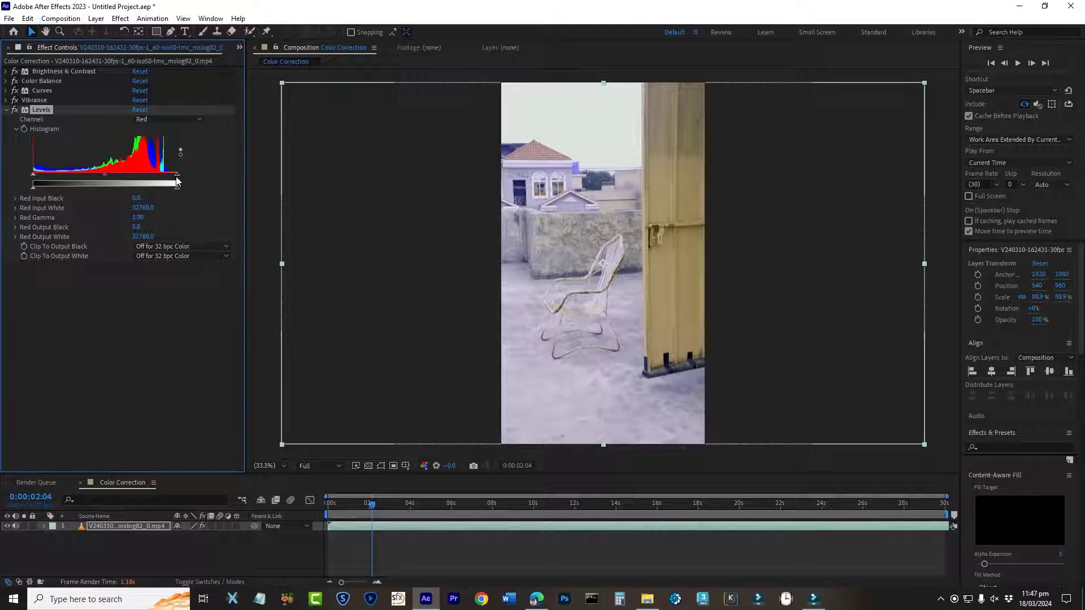
pyautogui.moveTo(176, 175); pyautogui.dragTo(169, 179)
pyautogui.click(174, 120)
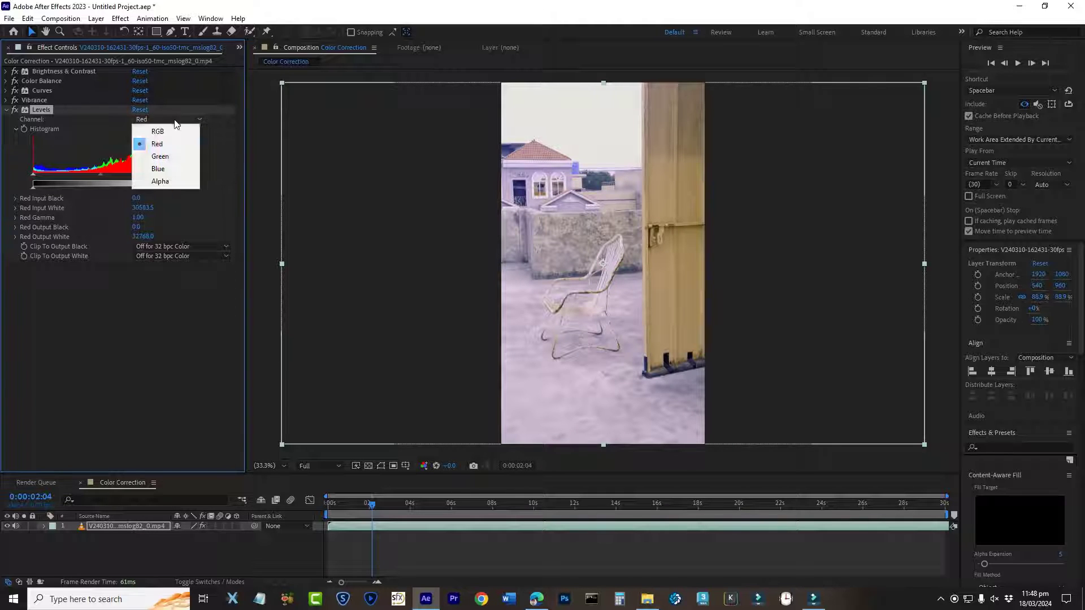
pyautogui.click(161, 152)
pyautogui.moveTo(178, 180); pyautogui.dragTo(169, 179)
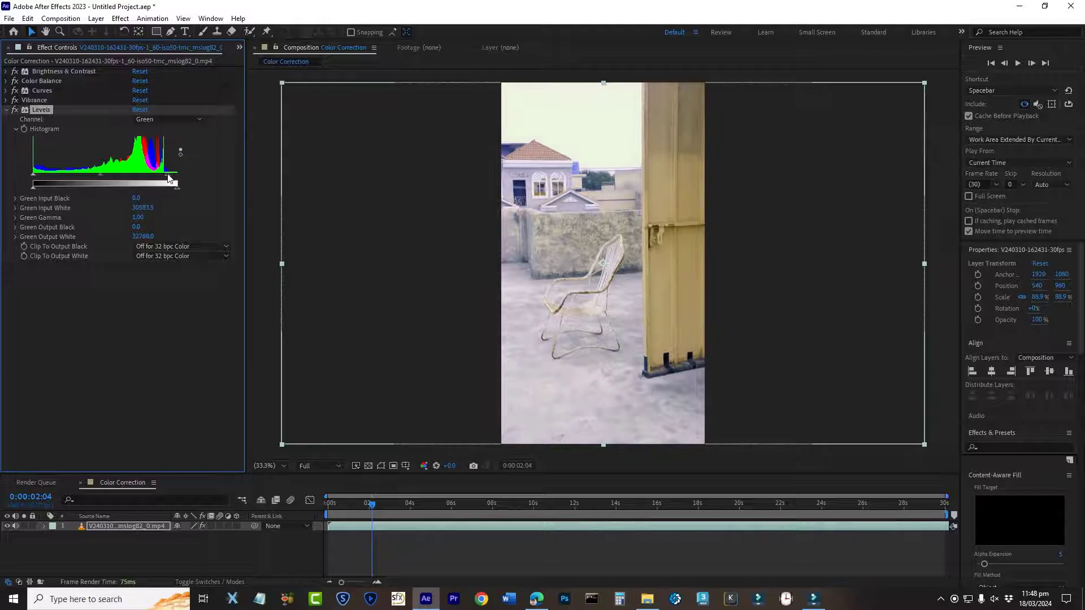
# Lower the Blue channel input white point, then compare Levels off and on
pyautogui.click(167, 118)
pyautogui.click(159, 170)
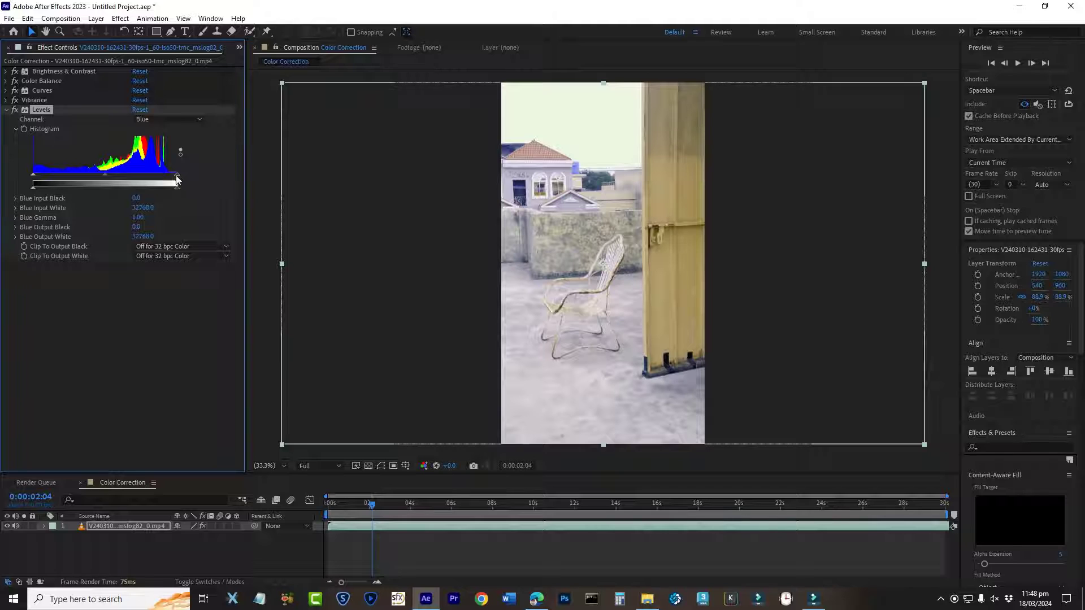
pyautogui.moveTo(177, 181); pyautogui.dragTo(172, 180)
pyautogui.click(14, 111)
pyautogui.click(14, 111)
# Set the Vibrance effect's Saturation and Vibrance both to 100
pyautogui.click(8, 110)
pyautogui.click(9, 100)
pyautogui.click(138, 122)
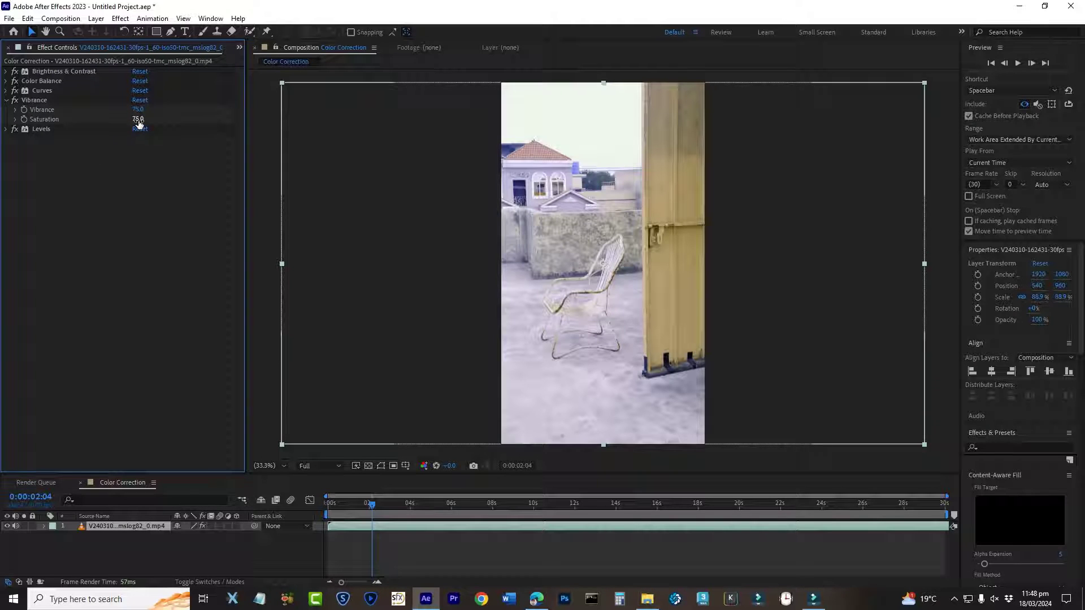
pyautogui.write('100')
pyautogui.press('Return')
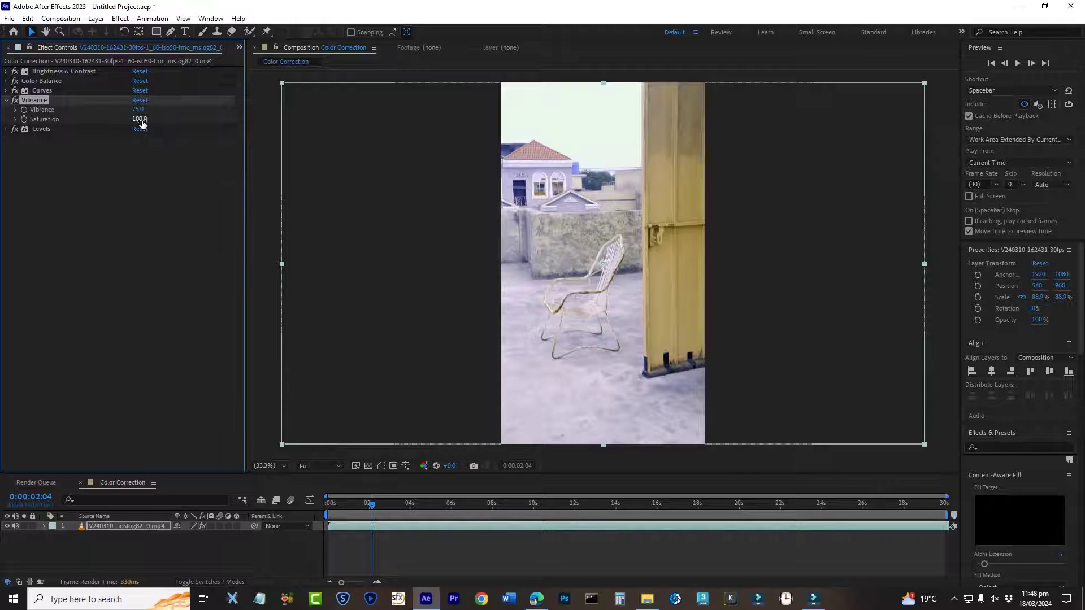
pyautogui.click(139, 109)
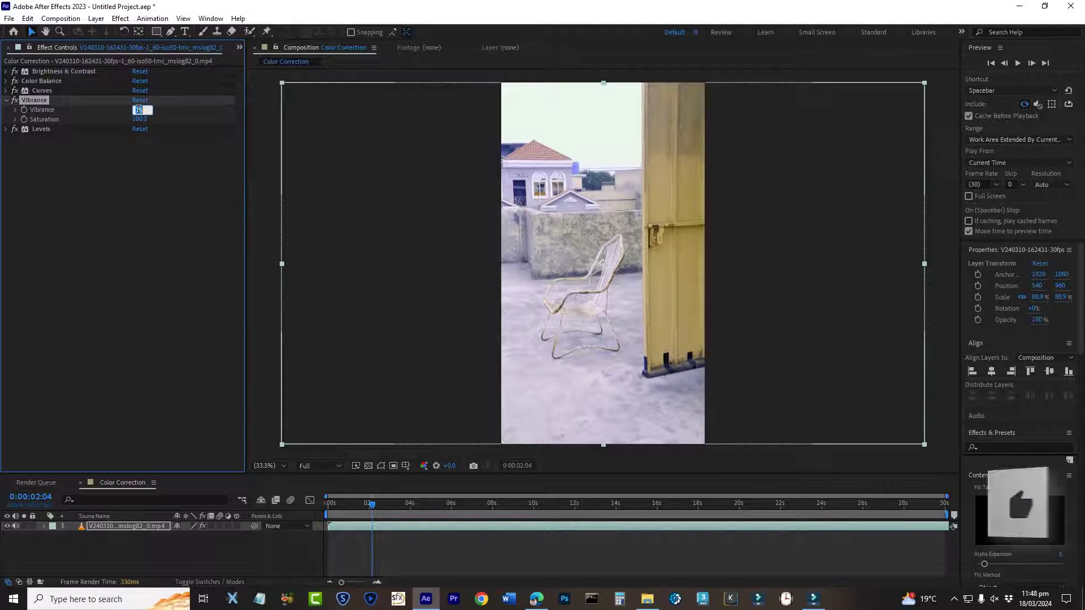
pyautogui.write('100')
pyautogui.press('Return')
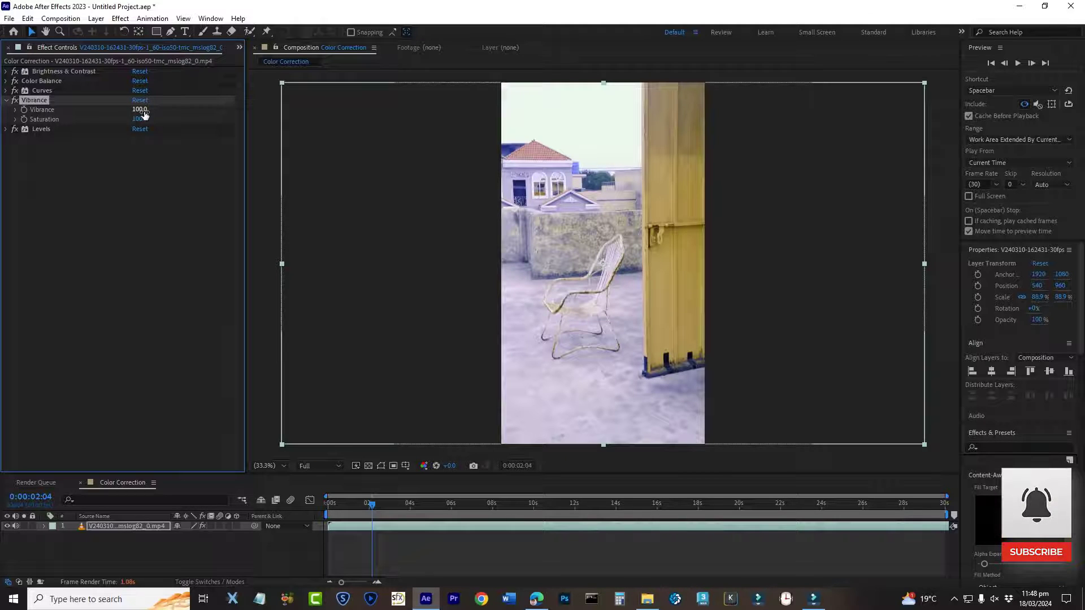
pyautogui.click(138, 120)
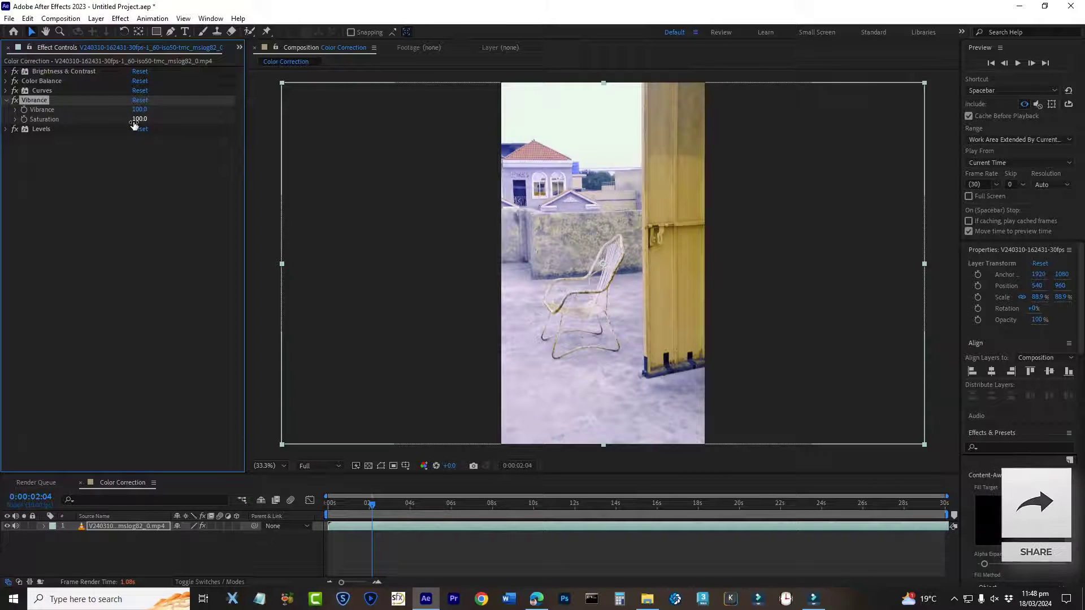
pyautogui.click(14, 100)
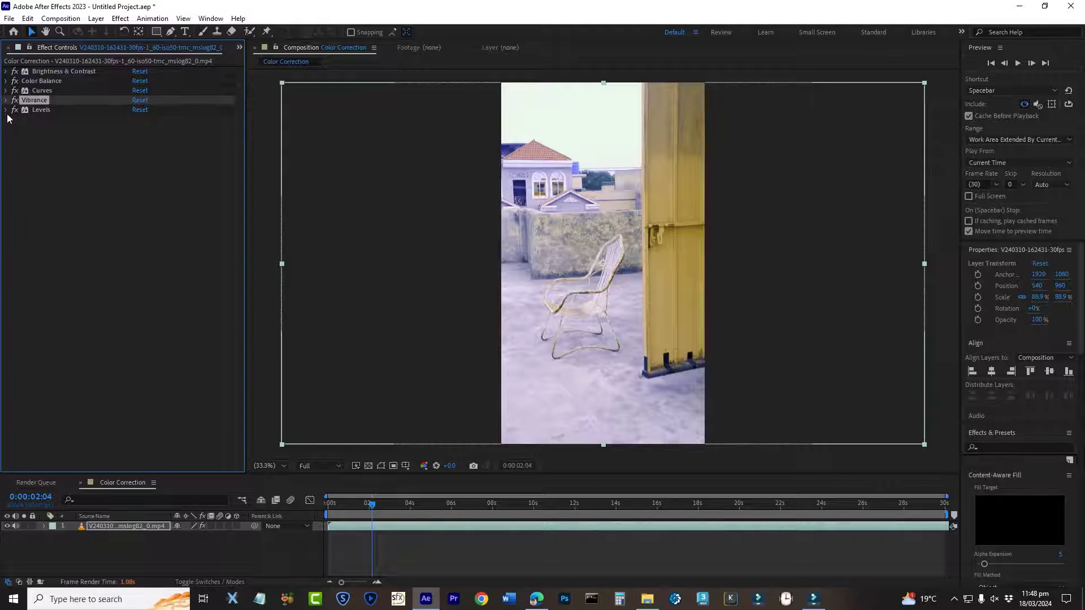
pyautogui.click(100, 204)
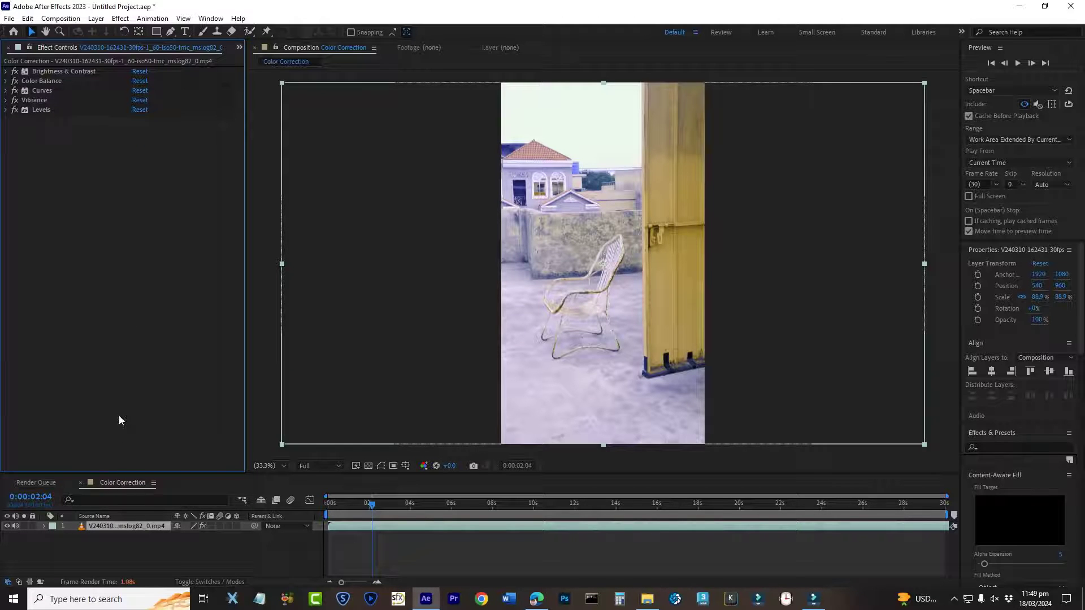
pyautogui.click(124, 480)
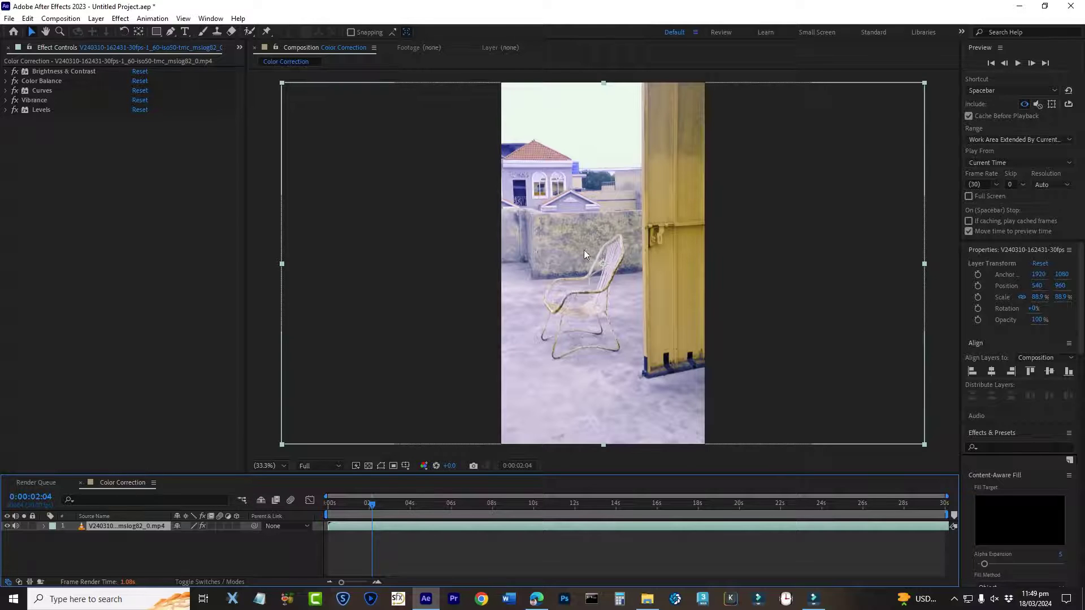
pyautogui.click(202, 526)
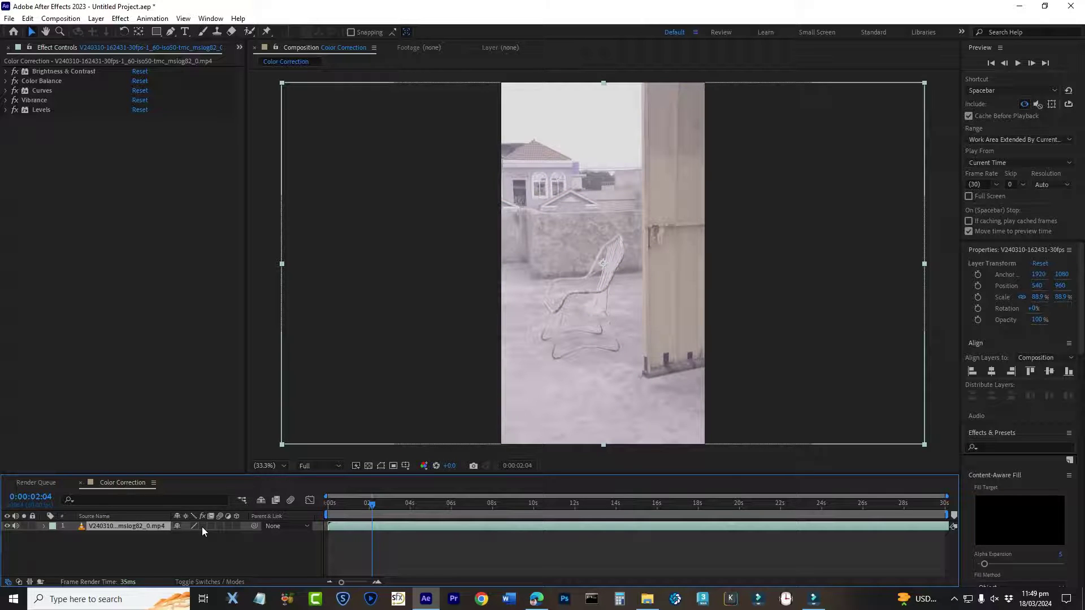
pyautogui.click(202, 526)
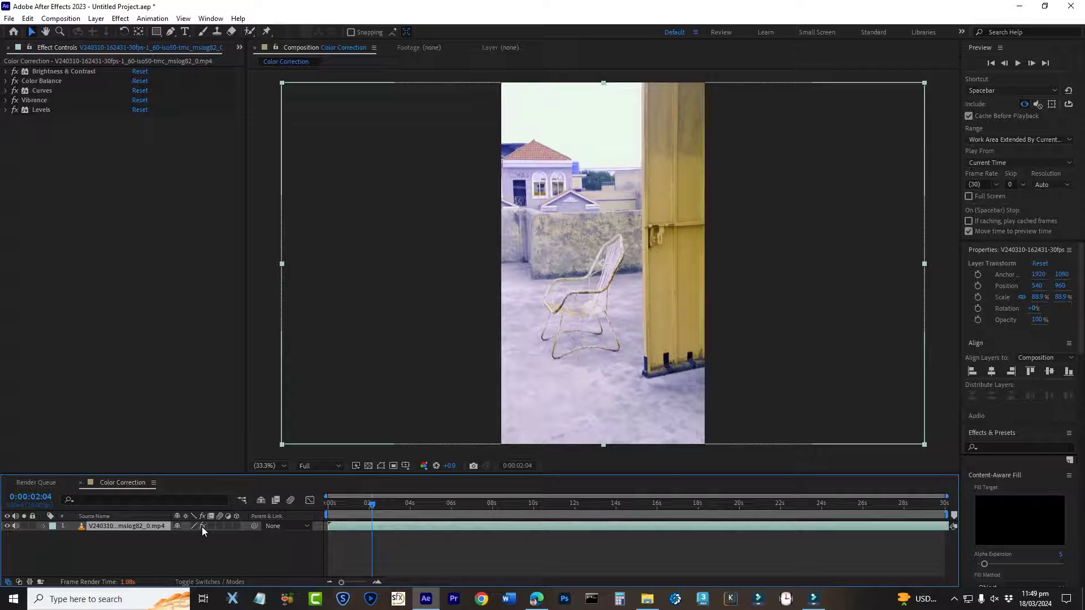
pyautogui.click(202, 527)
pyautogui.press('Home')
pyautogui.press('space')
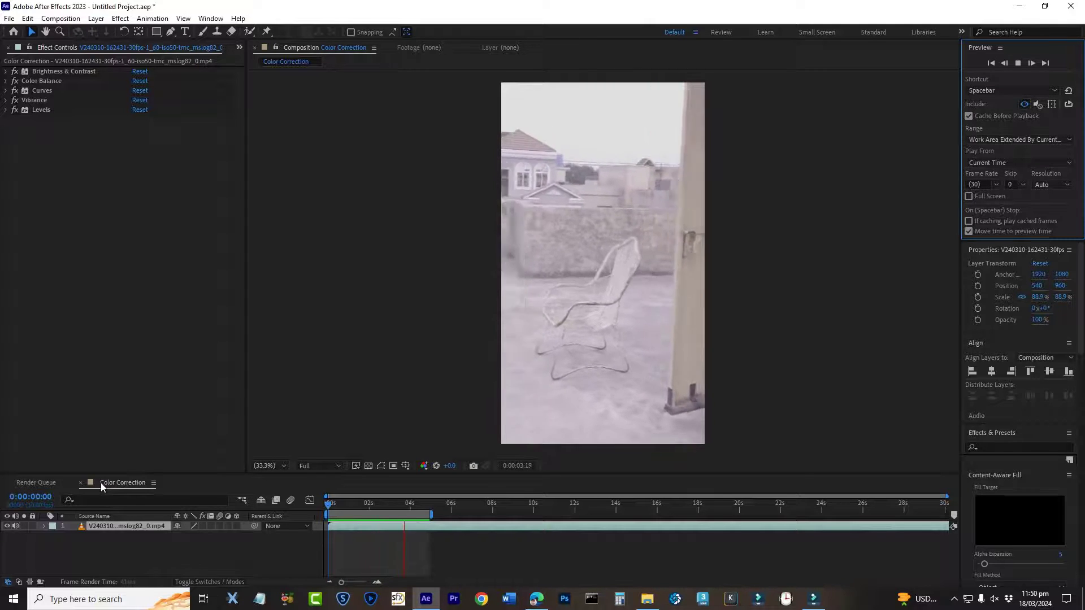
pyautogui.click(202, 526)
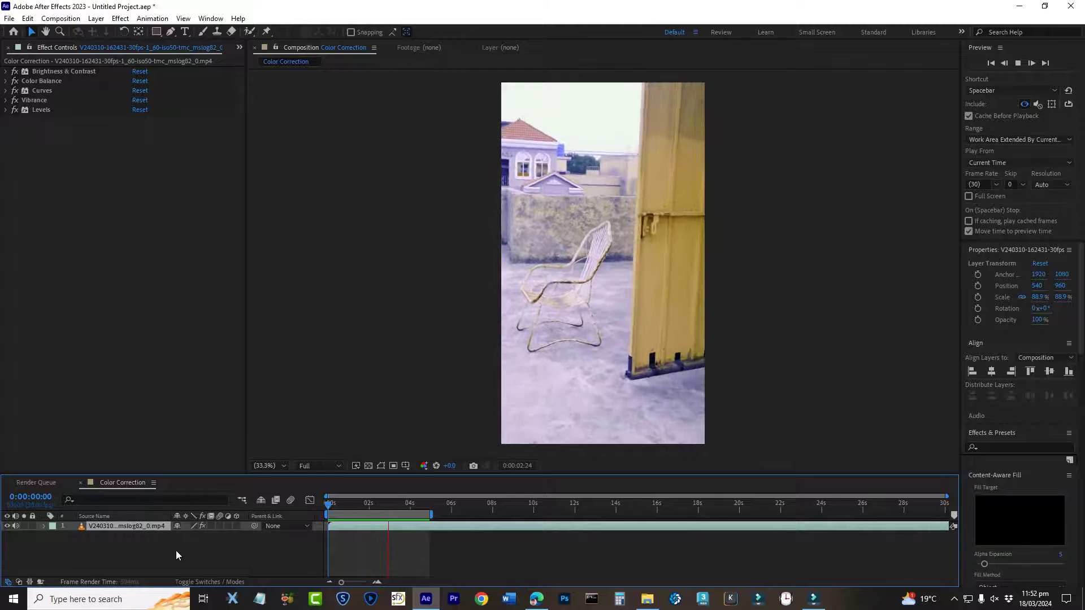
pyautogui.click(176, 554)
pyautogui.click(360, 504)
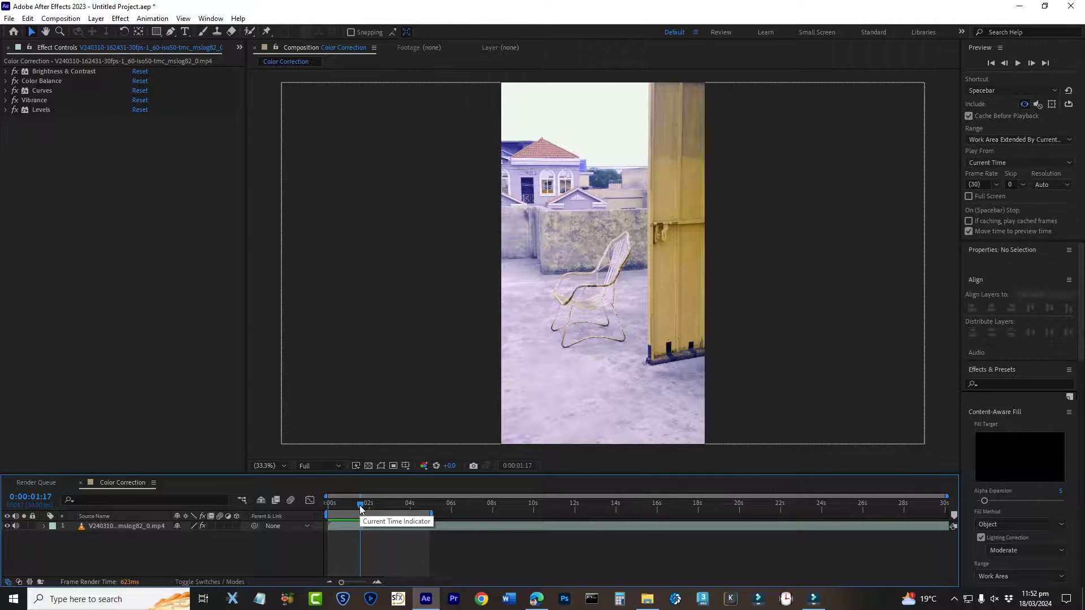
# Duplicate the footage layer with Ctrl+D and switch off effects on the lower copy
pyautogui.click(359, 526)
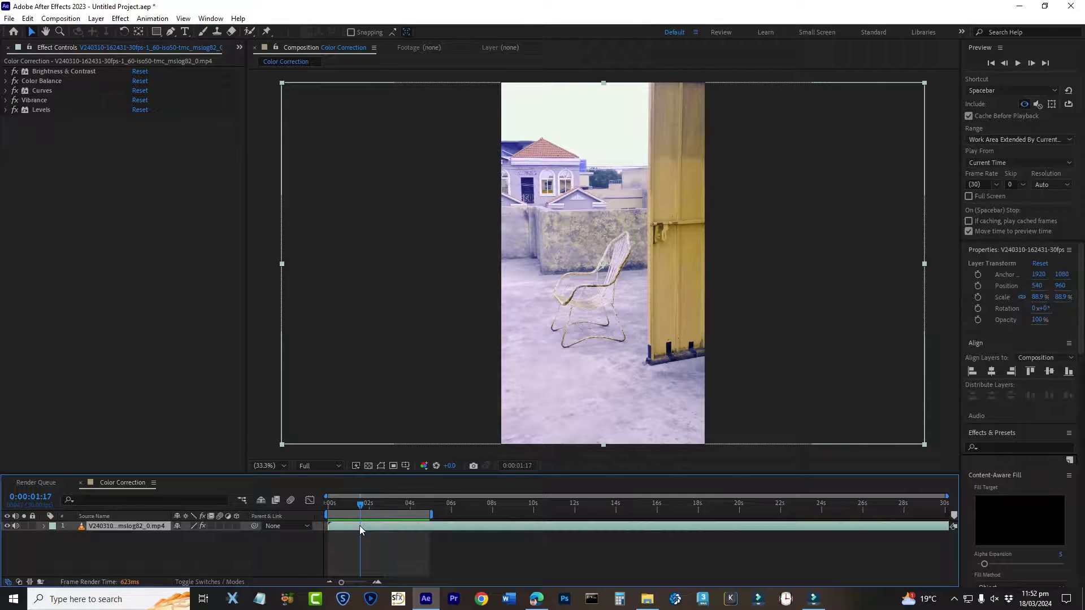
pyautogui.hotkey('ctrl', 'd')
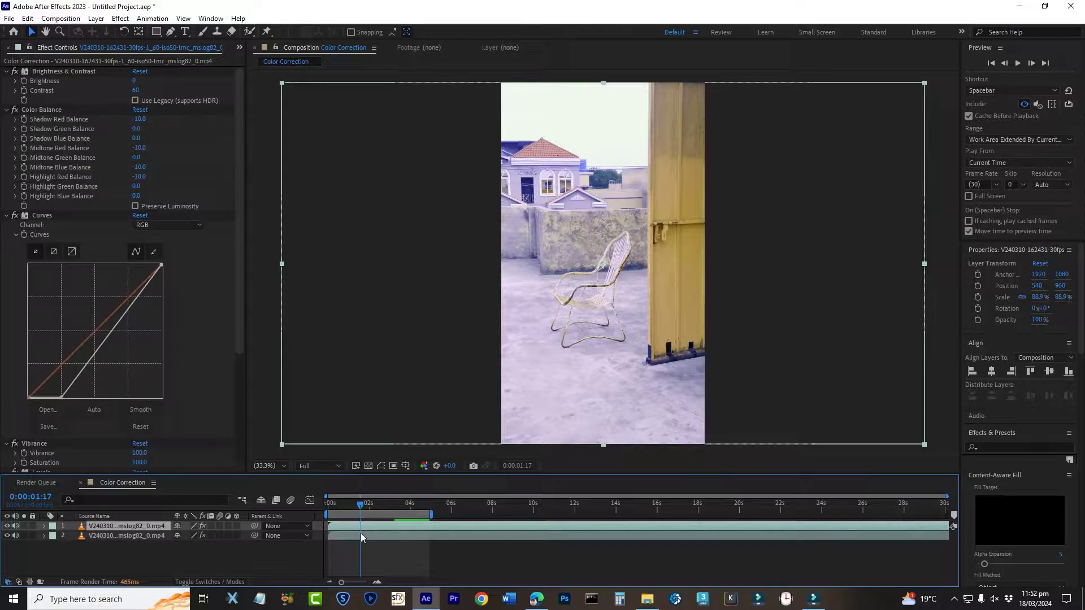
pyautogui.click(200, 536)
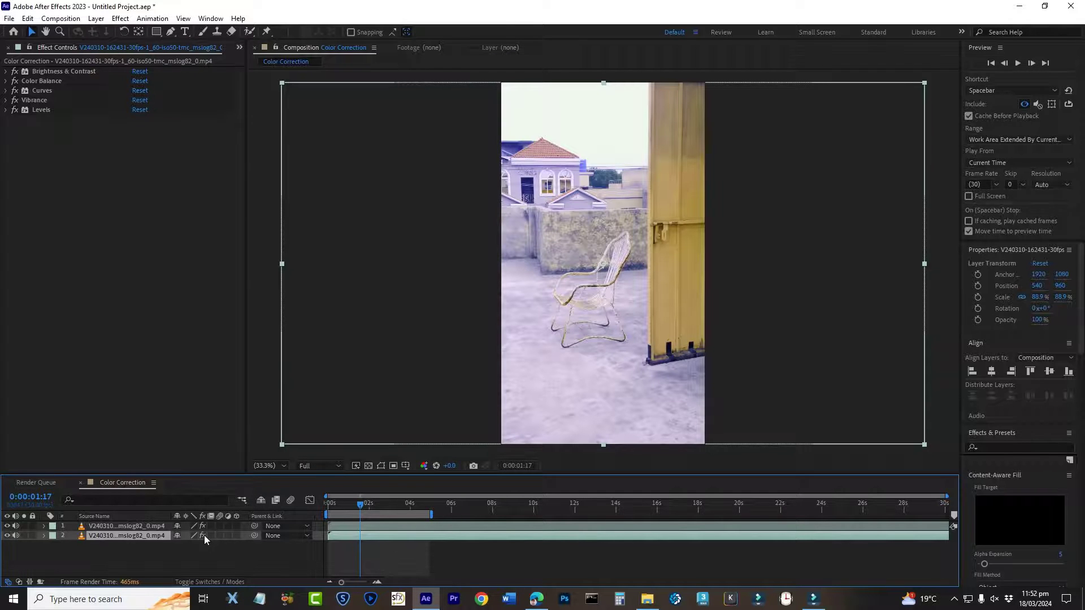
pyautogui.click(204, 534)
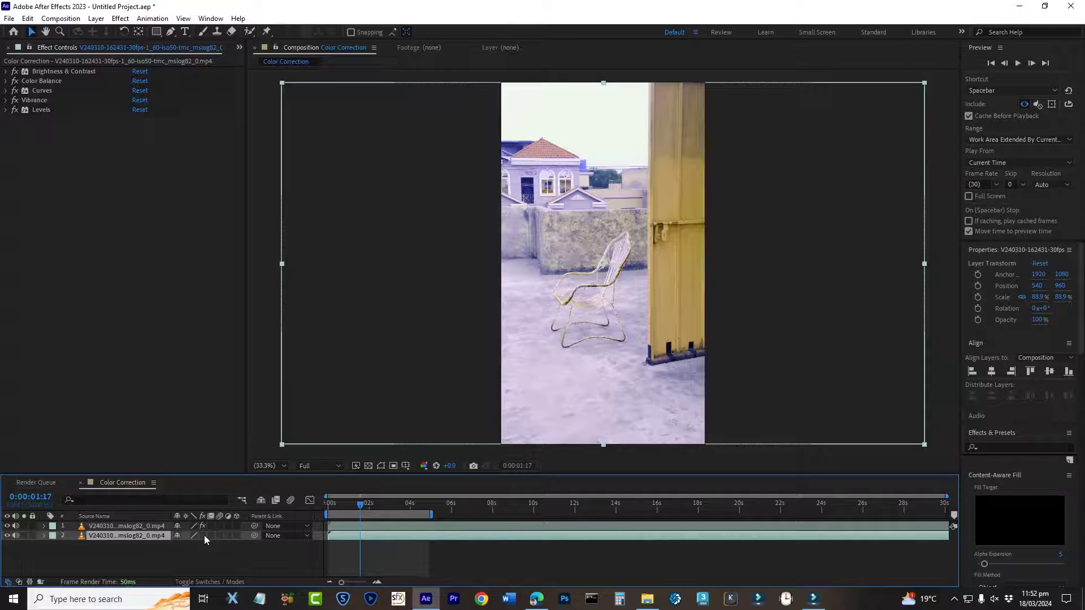
# Select the graded top layer and pick the Pen tool for drawing a mask
pyautogui.click(366, 524)
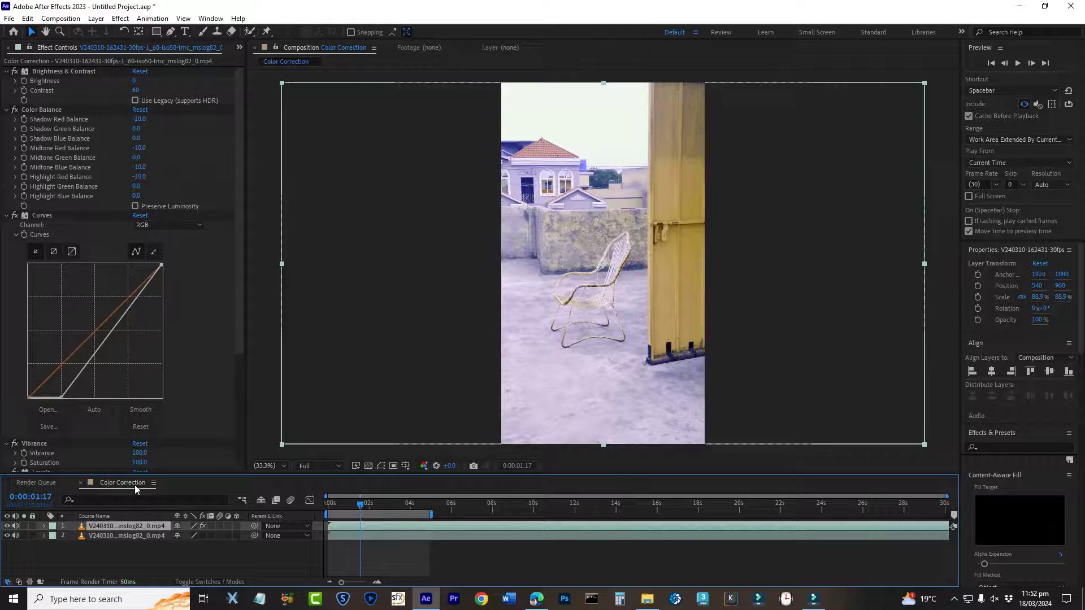
pyautogui.click(140, 556)
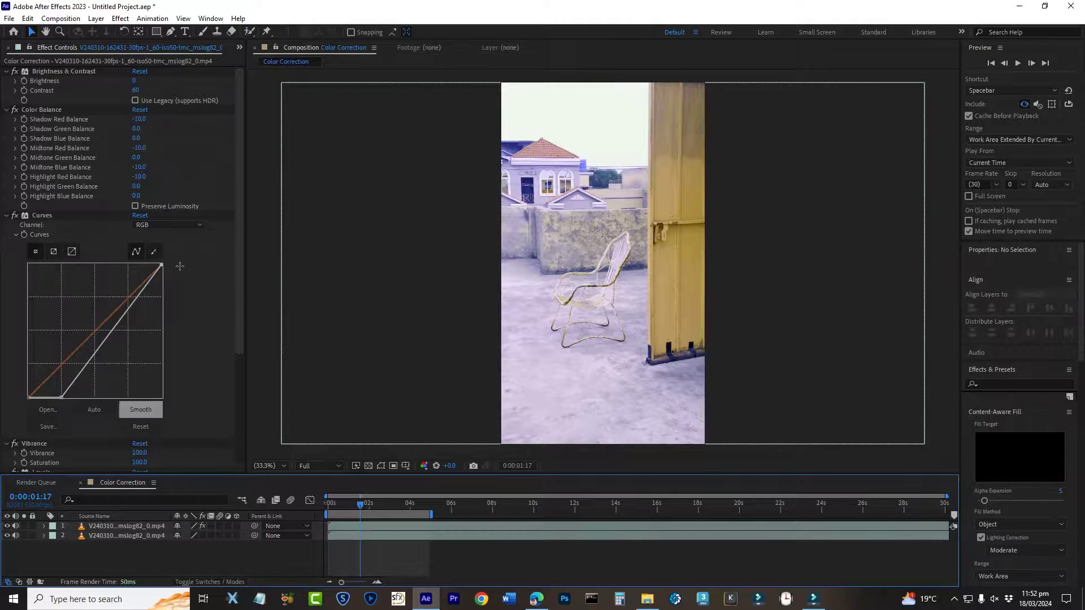
pyautogui.click(171, 32)
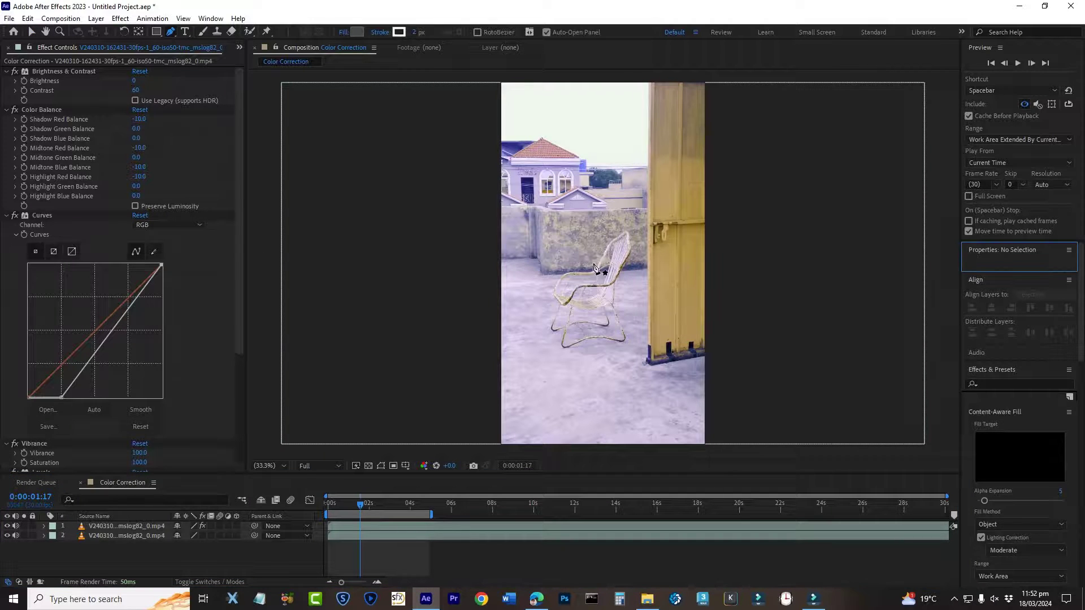
# Draw a Pen-tool mask on graded layer 1 around part of the frame and set viewer zoom to 33.3%
pyautogui.click(391, 525)
pyautogui.scroll(-1, 590, 299)
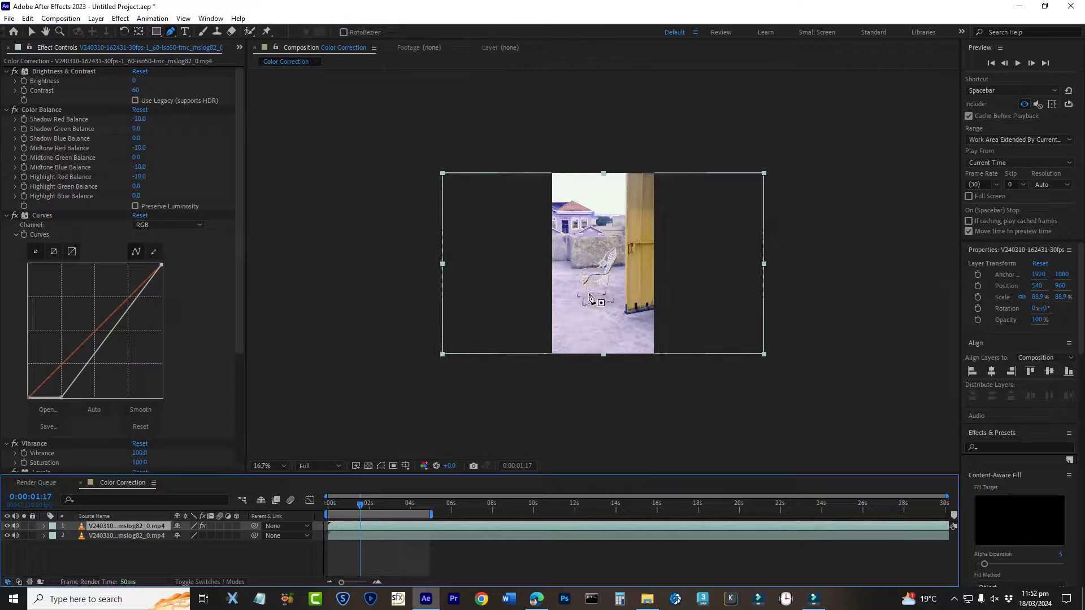
pyautogui.moveTo(602, 263); pyautogui.dragTo(665, 365)
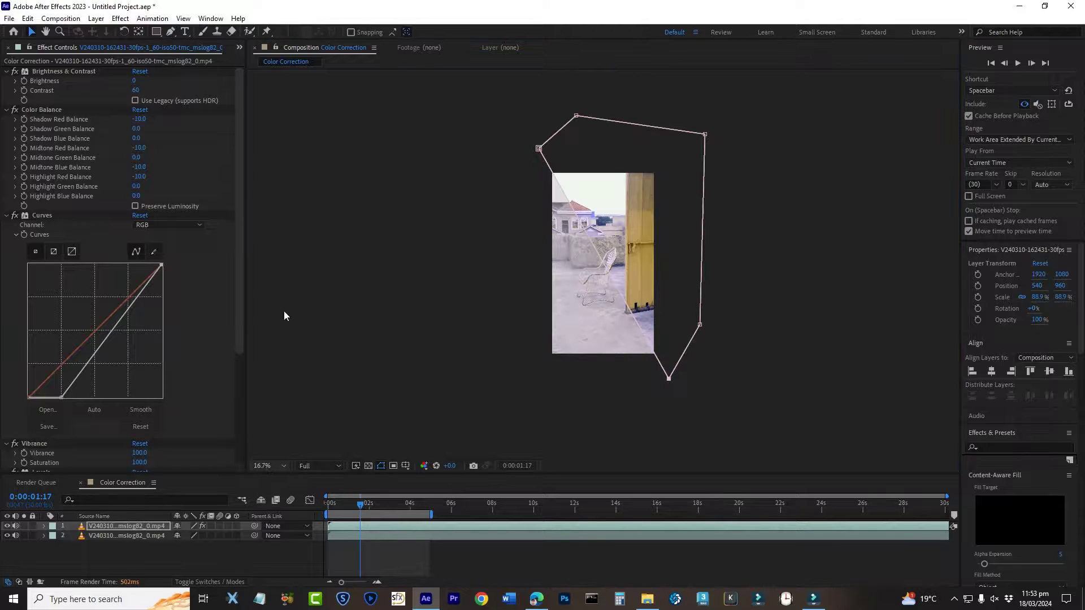
pyautogui.click(263, 466)
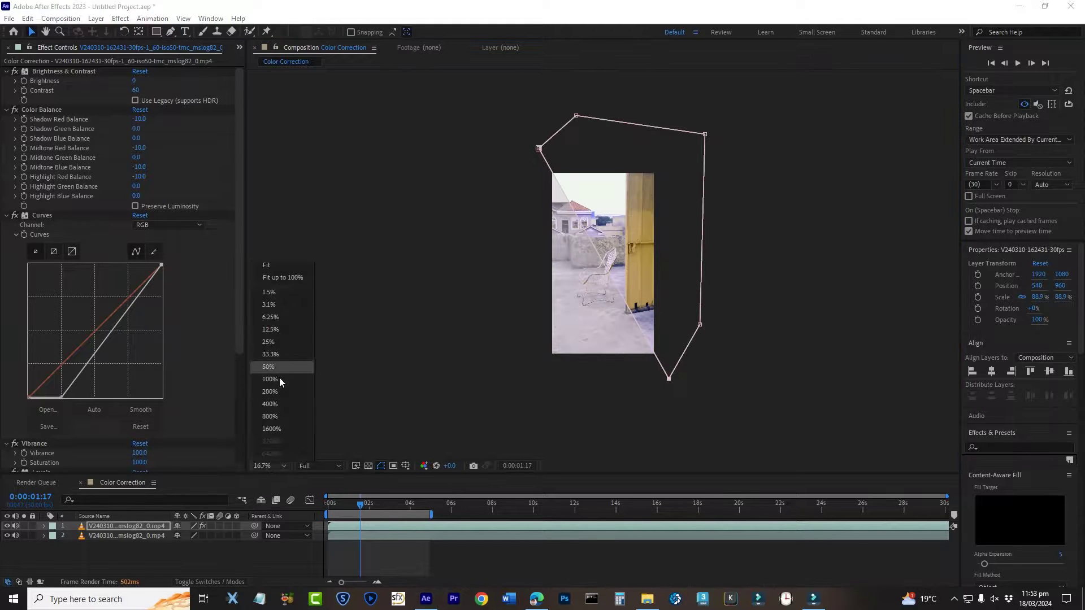
pyautogui.click(273, 282)
# Deselect the layer and play the masked before/after comparison against the raw footage
pyautogui.click(254, 558)
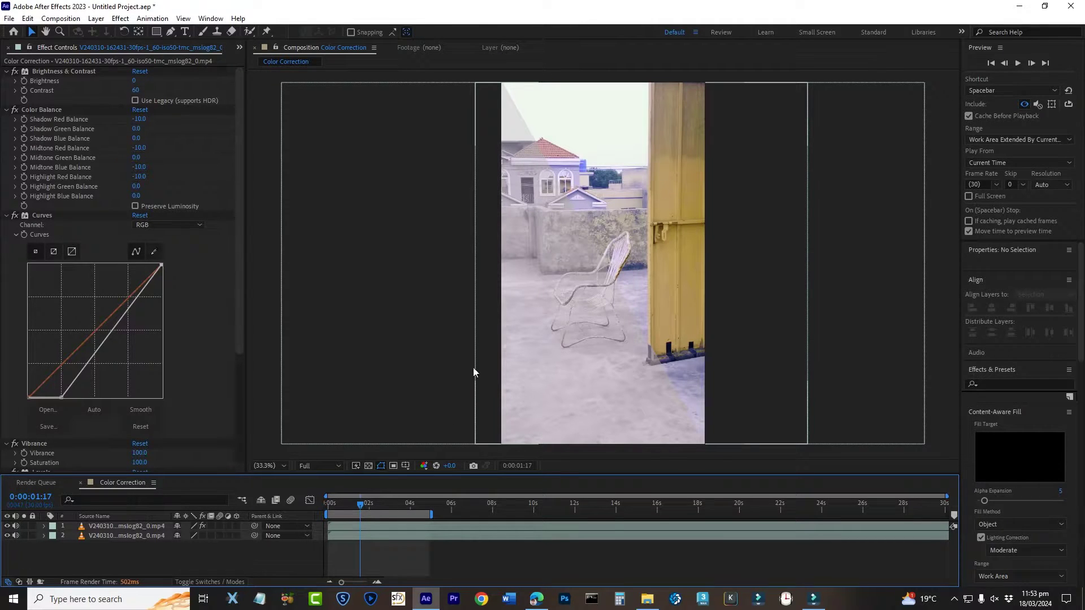
pyautogui.press('space')
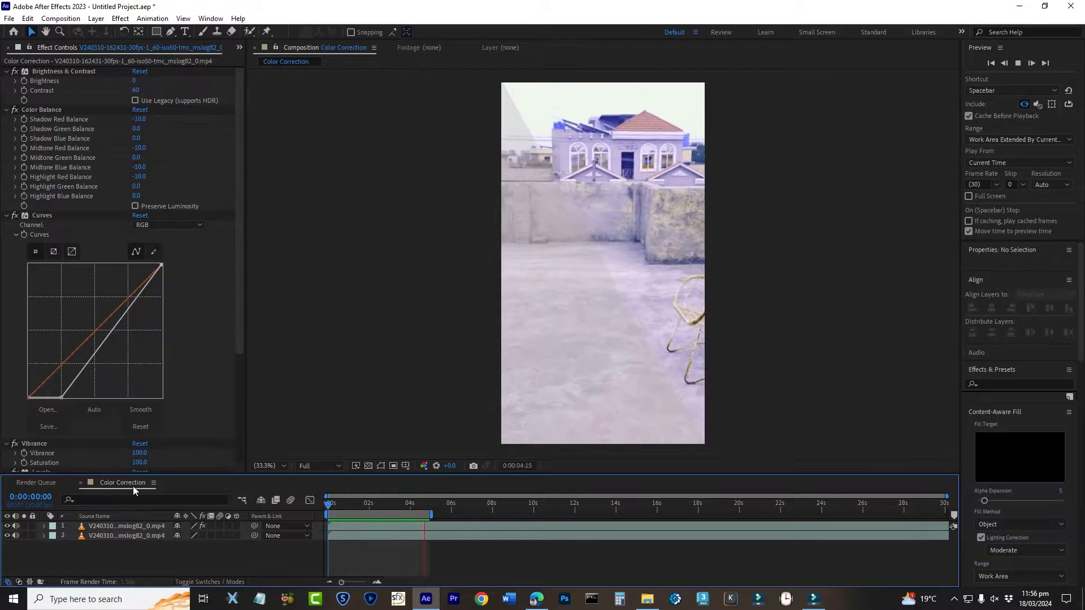